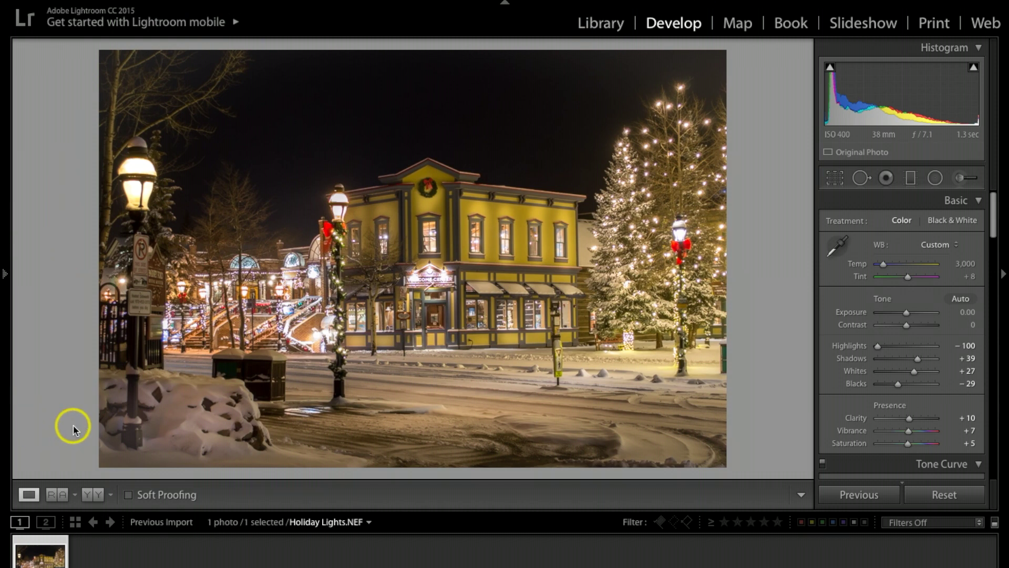
# - Compare the edited photo with its original side by side, then return to the single view and reset all develop adjustments
pyautogui.click(96, 497)
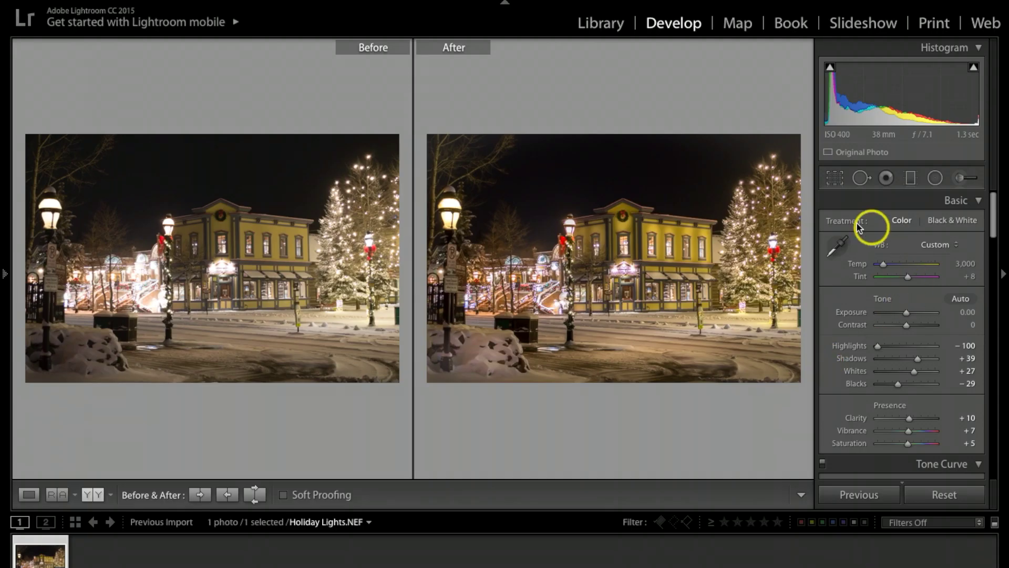
pyautogui.click(29, 494)
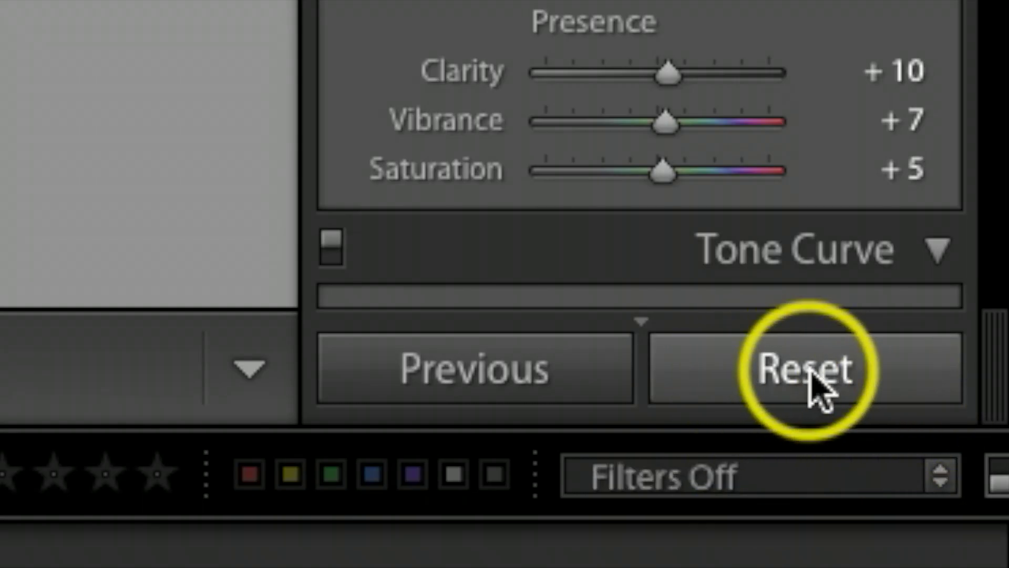
pyautogui.click(805, 372)
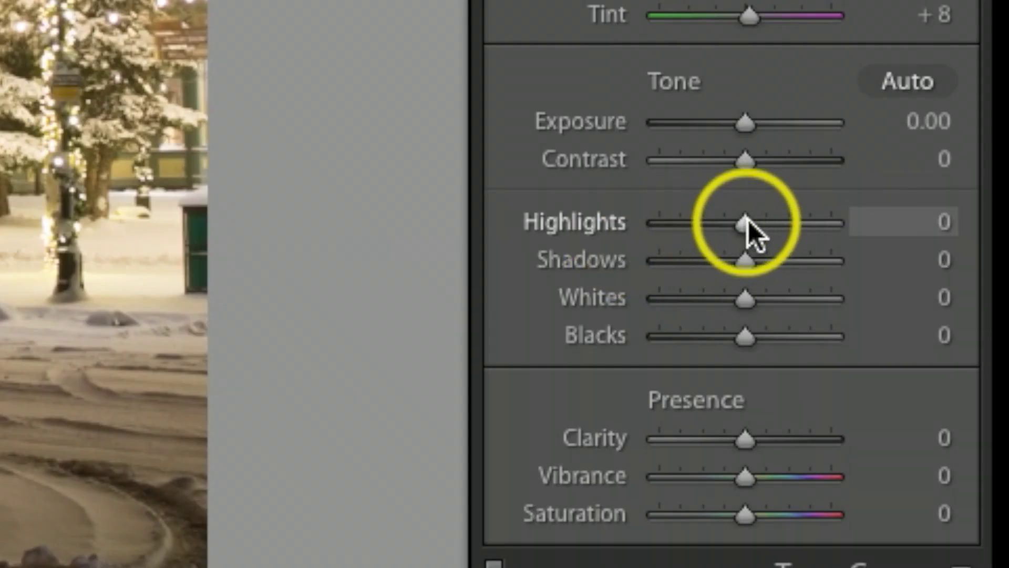
# - Lower the photo's Highlights to −100 and raise its Shadows to +32
pyautogui.moveTo(907, 345); pyautogui.dragTo(905, 345)
pyautogui.moveTo(739, 219); pyautogui.dragTo(612, 220)
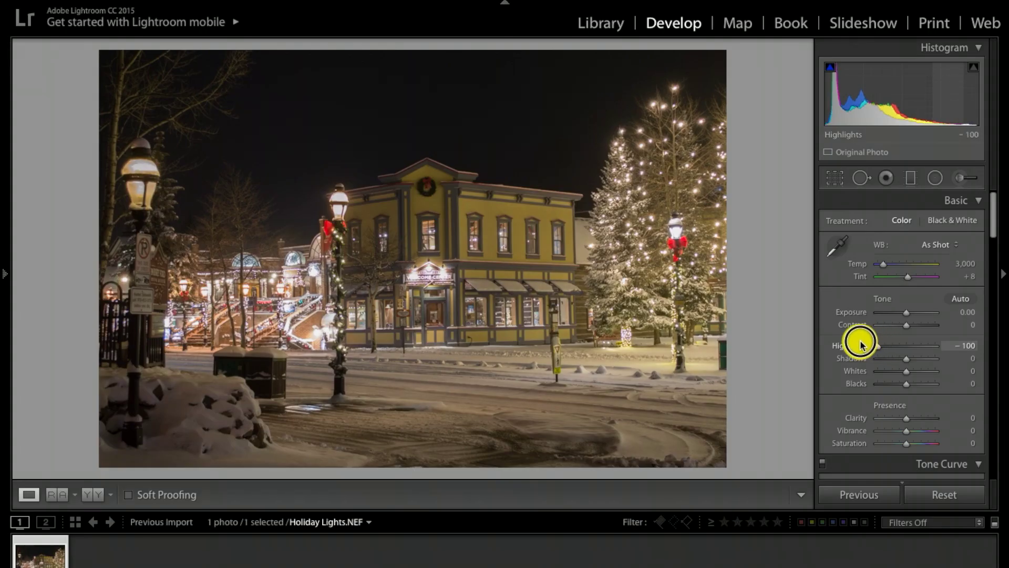
pyautogui.moveTo(860, 344); pyautogui.dragTo(856, 342)
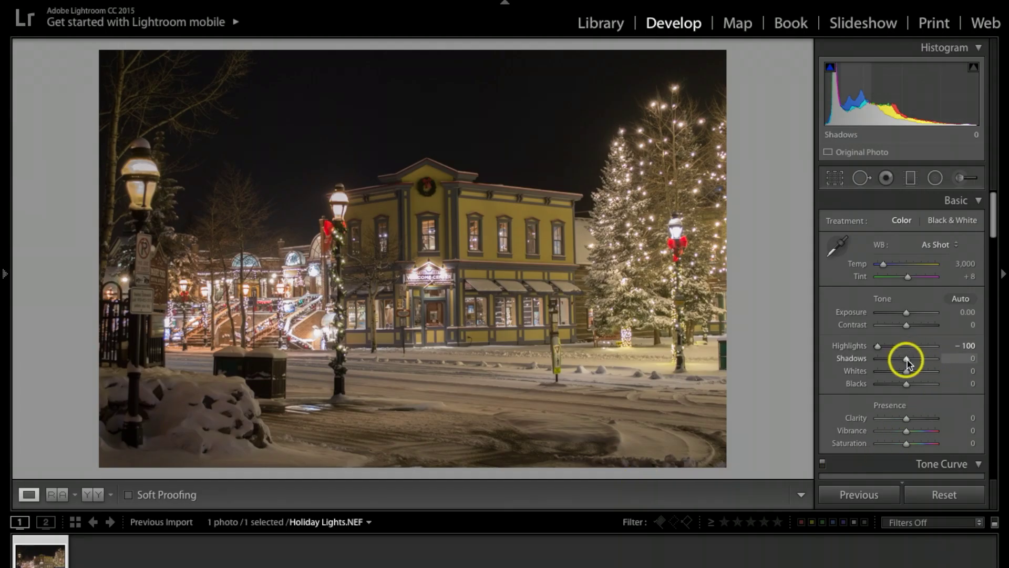
pyautogui.moveTo(907, 359); pyautogui.dragTo(915, 359)
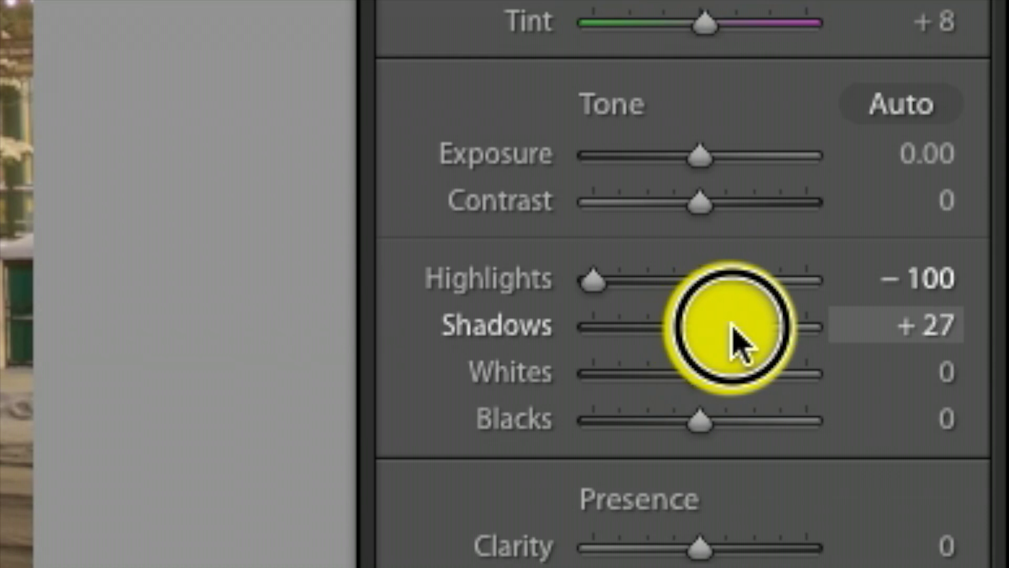
pyautogui.moveTo(735, 331); pyautogui.dragTo(757, 333)
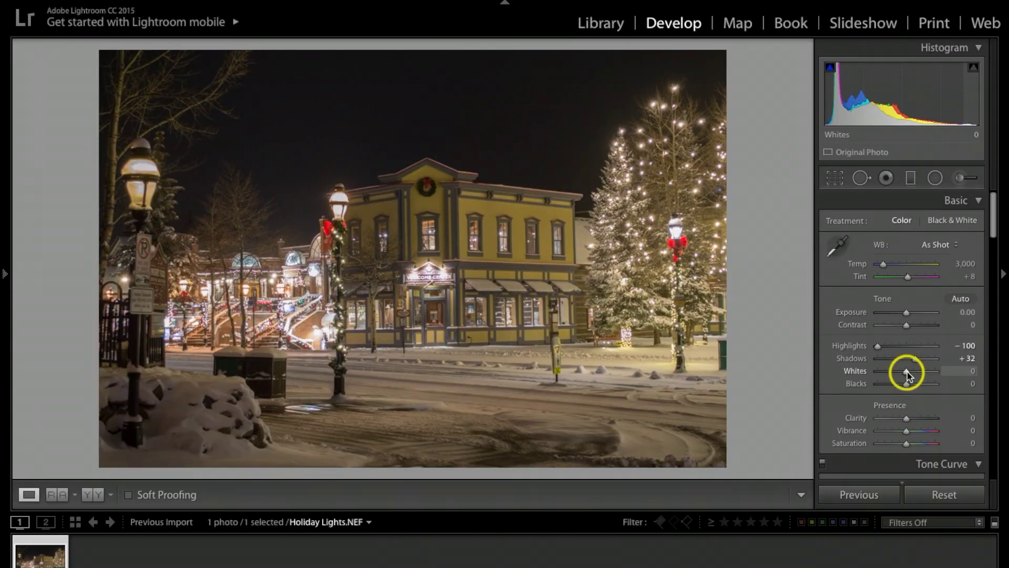
# - Set Whites to +34 and Blacks to −27 using the clipping preview, and raise Clarity to +7
pyautogui.moveTo(908, 371); pyautogui.dragTo(910, 374)
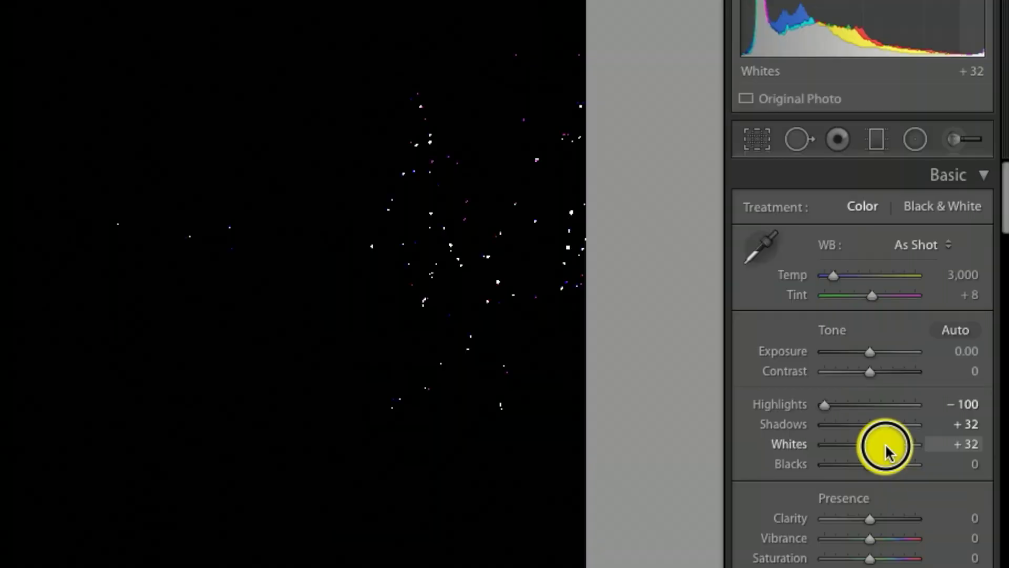
pyautogui.moveTo(885, 446); pyautogui.dragTo(885, 445)
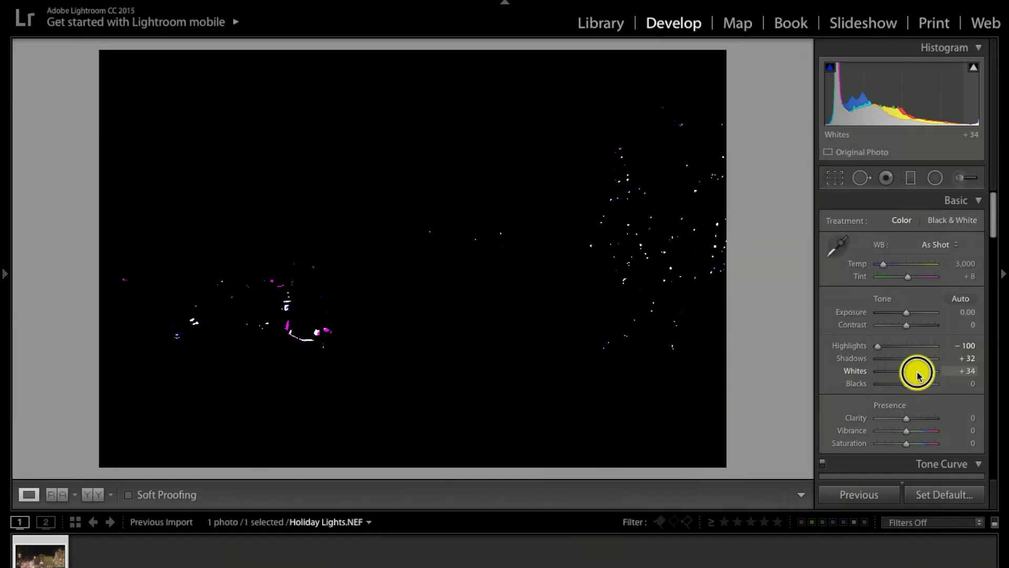
pyautogui.moveTo(917, 375); pyautogui.dragTo(917, 374)
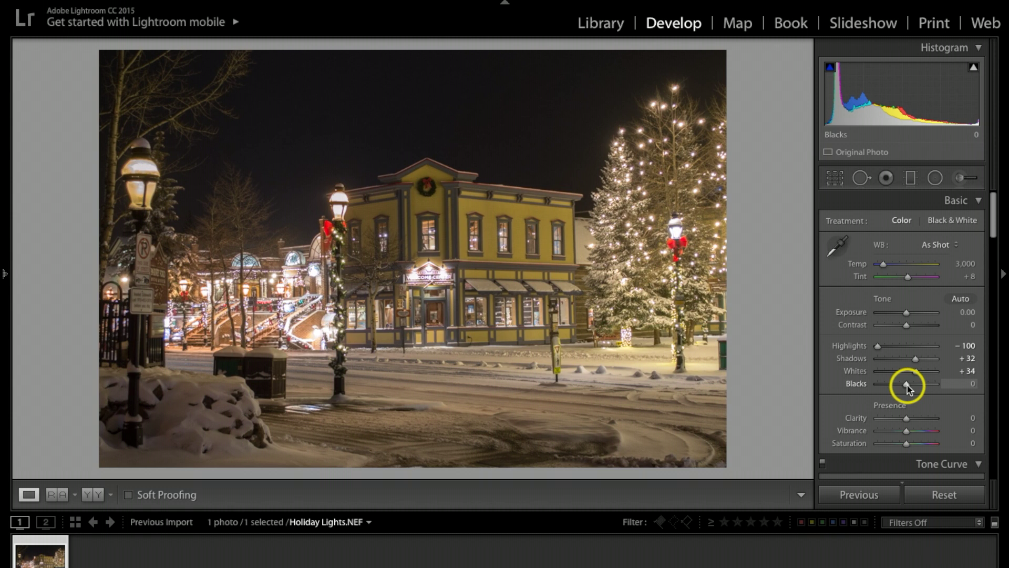
pyautogui.moveTo(907, 386); pyautogui.dragTo(899, 385)
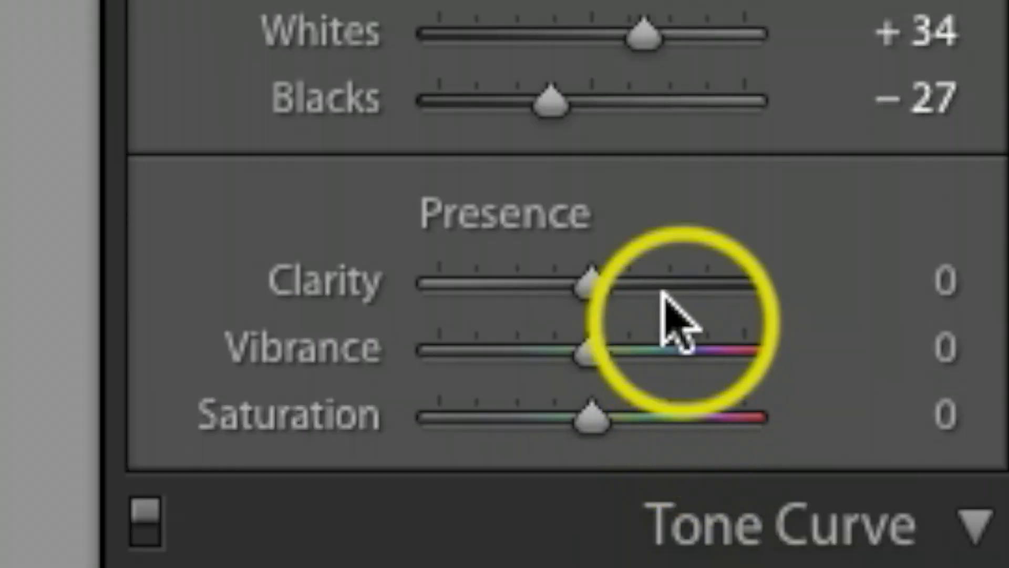
pyautogui.moveTo(596, 278); pyautogui.dragTo(606, 296)
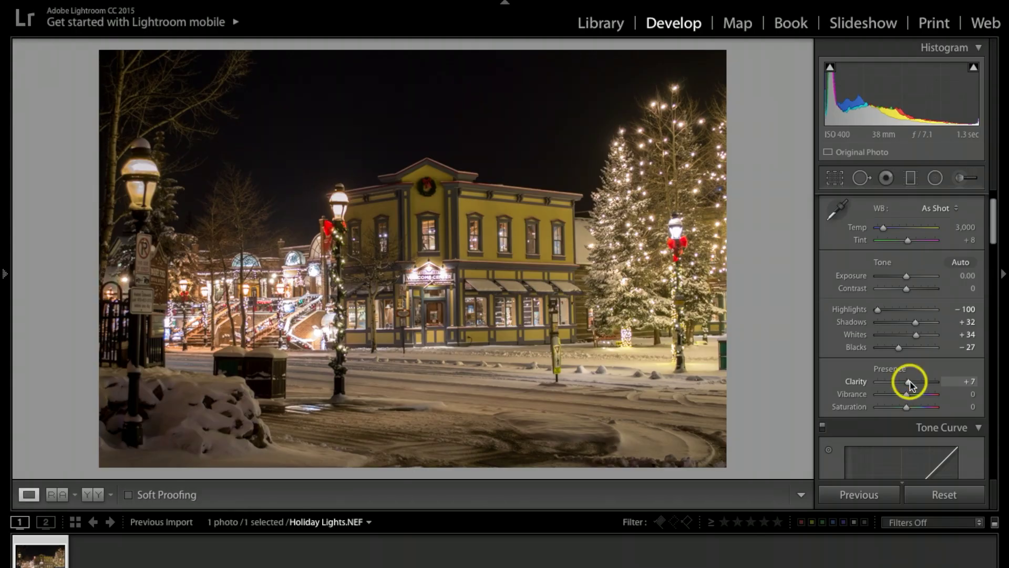
# - Boost the HSL saturation: Red +12, Orange +16, Yellow +12, Green +14, Aqua +9 and Blue +16, and adjust Purple
pyautogui.scroll(-3, 958, 374)
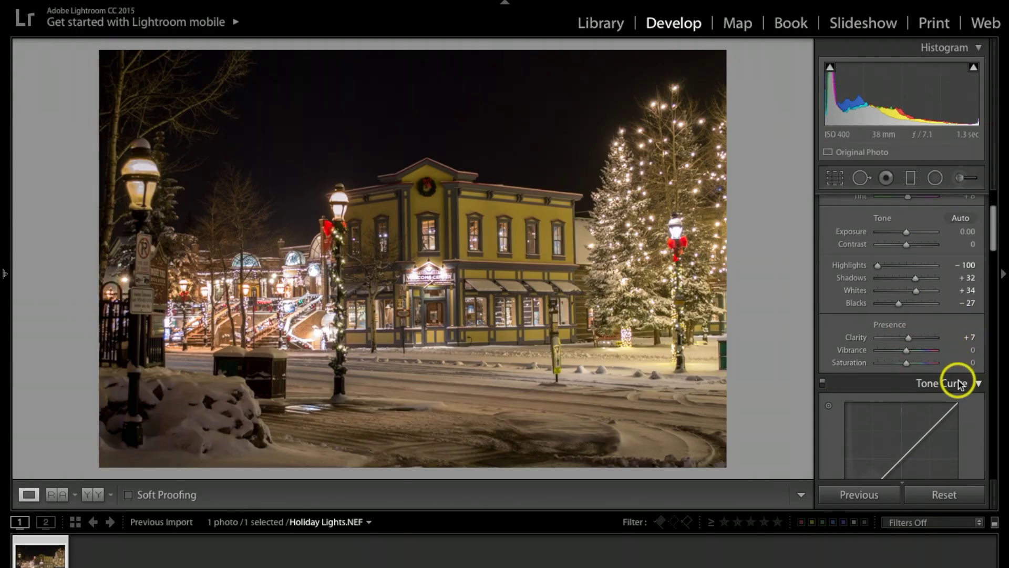
pyautogui.scroll(-10, 851, 368)
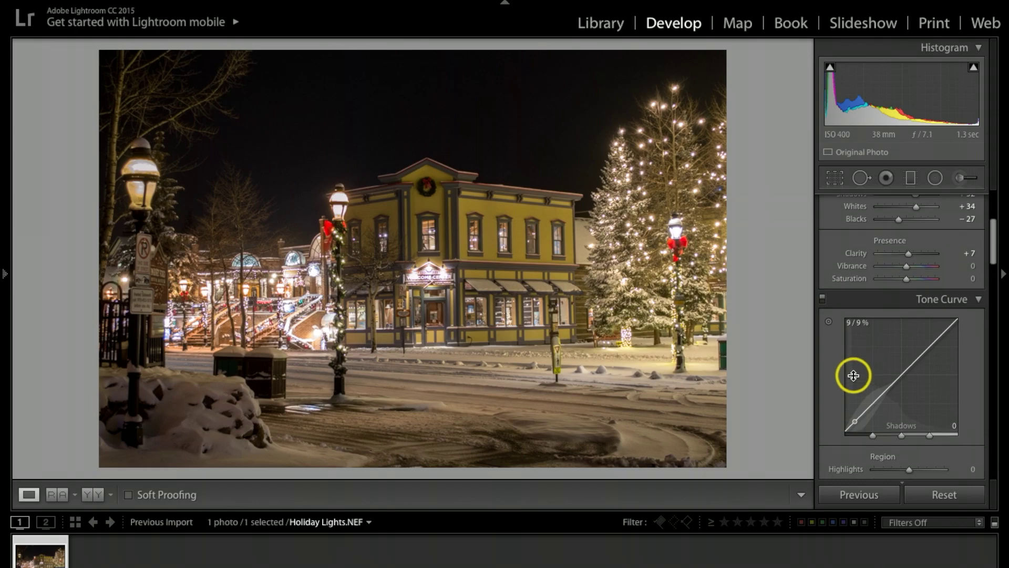
pyautogui.scroll(-3, 851, 382)
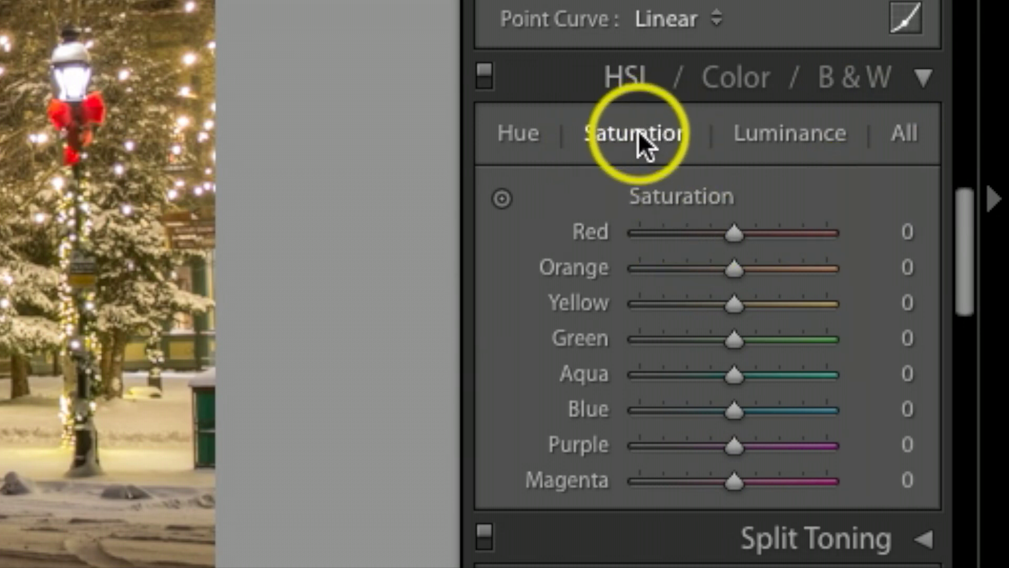
pyautogui.click(734, 233)
pyautogui.moveTo(736, 235); pyautogui.dragTo(749, 235)
pyautogui.moveTo(739, 269); pyautogui.dragTo(761, 273)
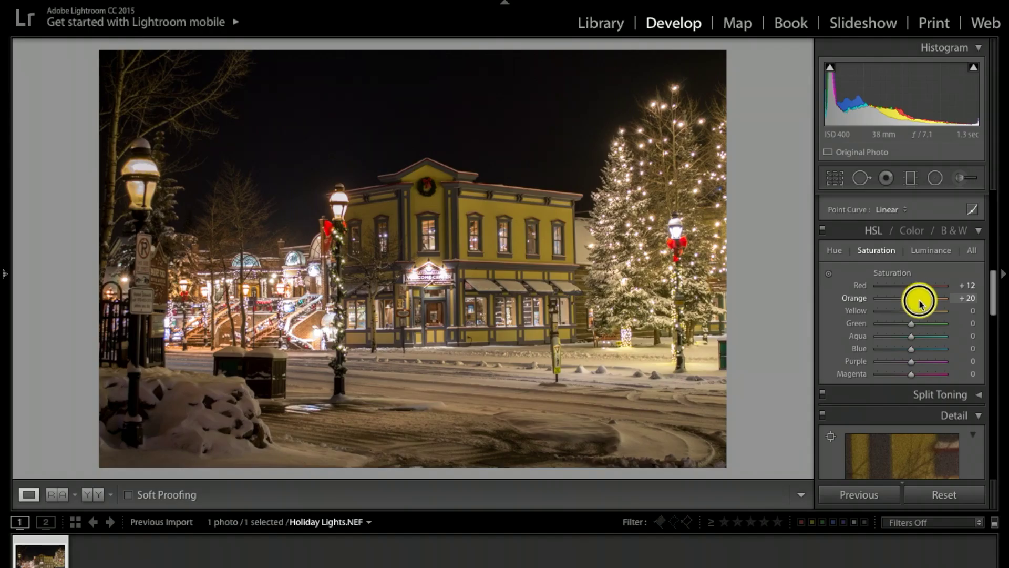
pyautogui.moveTo(919, 303); pyautogui.dragTo(913, 315)
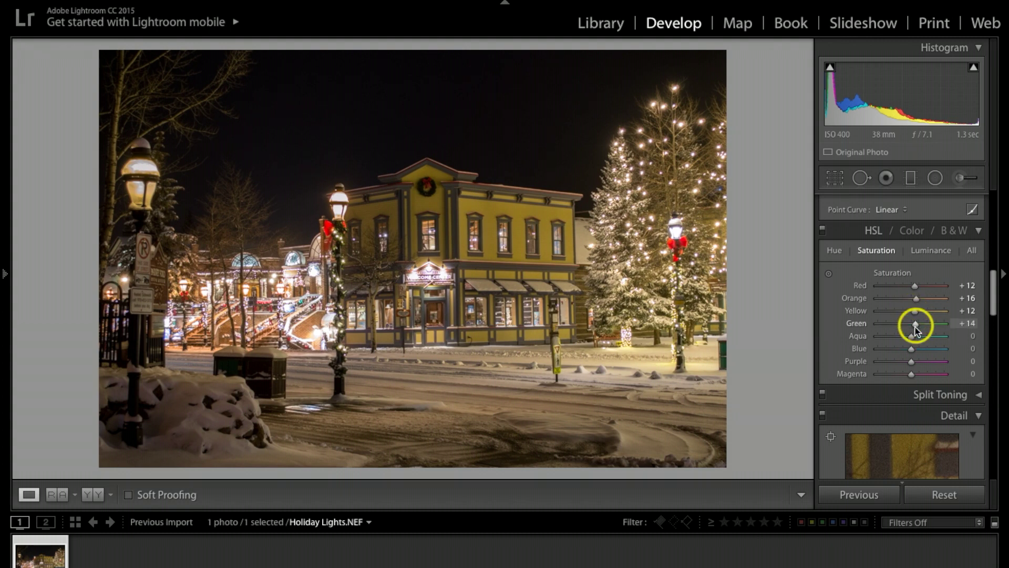
pyautogui.moveTo(914, 340); pyautogui.dragTo(915, 339)
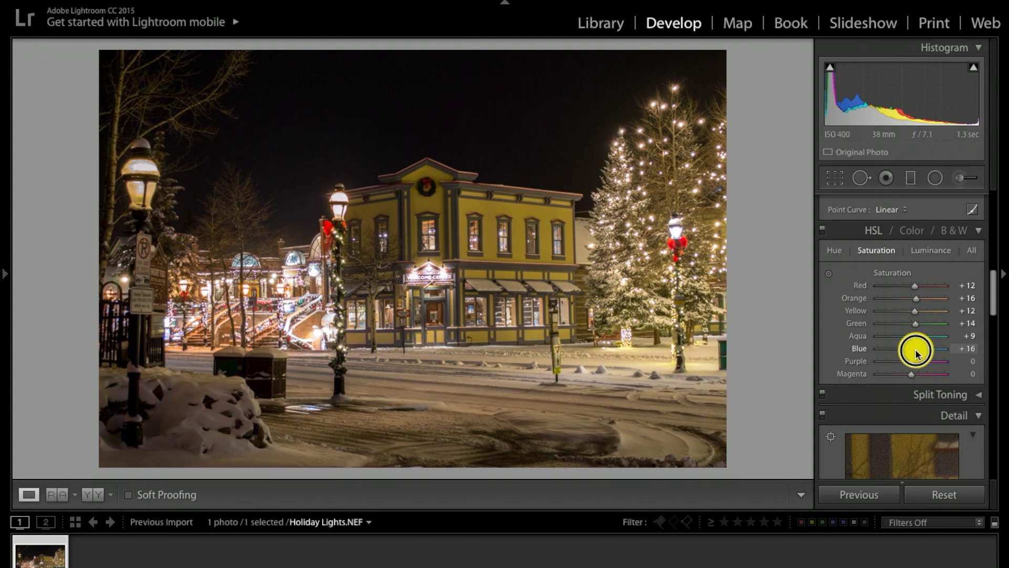
pyautogui.click(910, 361)
# - Set the sharpening Amount to 71 and, using the mask preview, the Masking to 24 so the sky is excluded
pyautogui.scroll(-8, 947, 349)
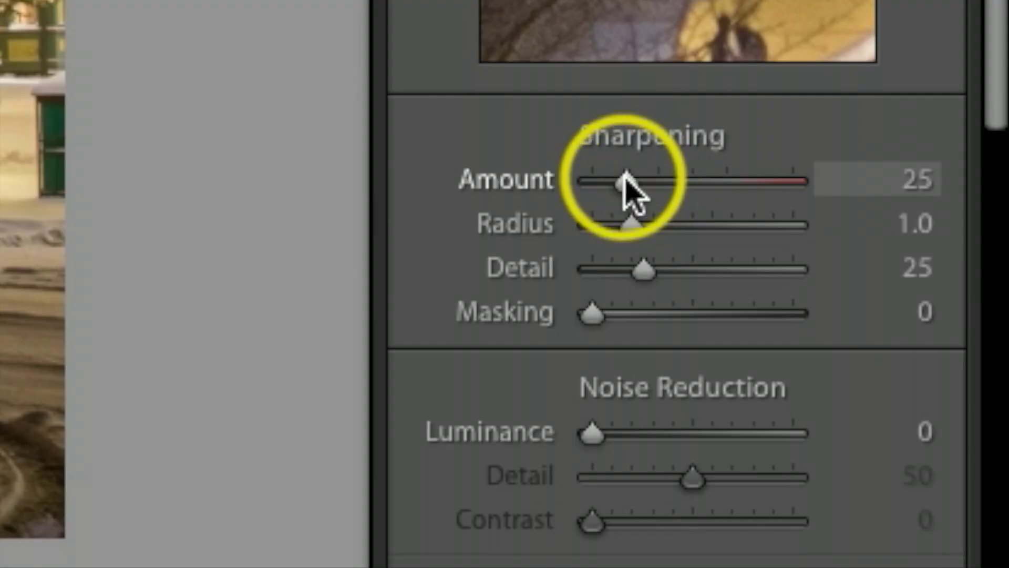
pyautogui.moveTo(889, 365); pyautogui.dragTo(893, 365)
pyautogui.moveTo(641, 182); pyautogui.dragTo(685, 188)
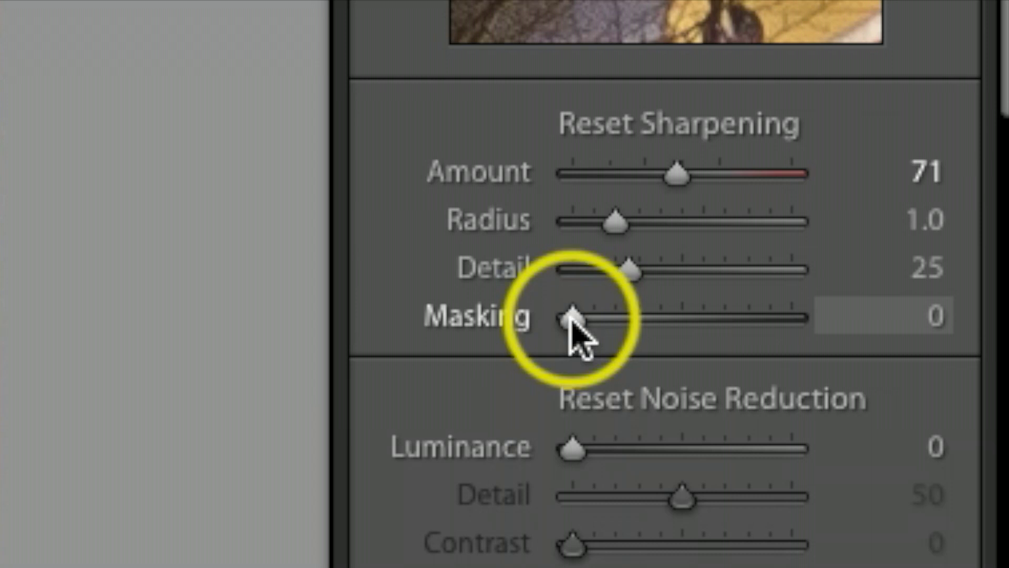
pyautogui.keyDown('alt'); pyautogui.click(570, 318); pyautogui.keyUp('alt')
pyautogui.moveTo(569, 318); pyautogui.dragTo(606, 330)
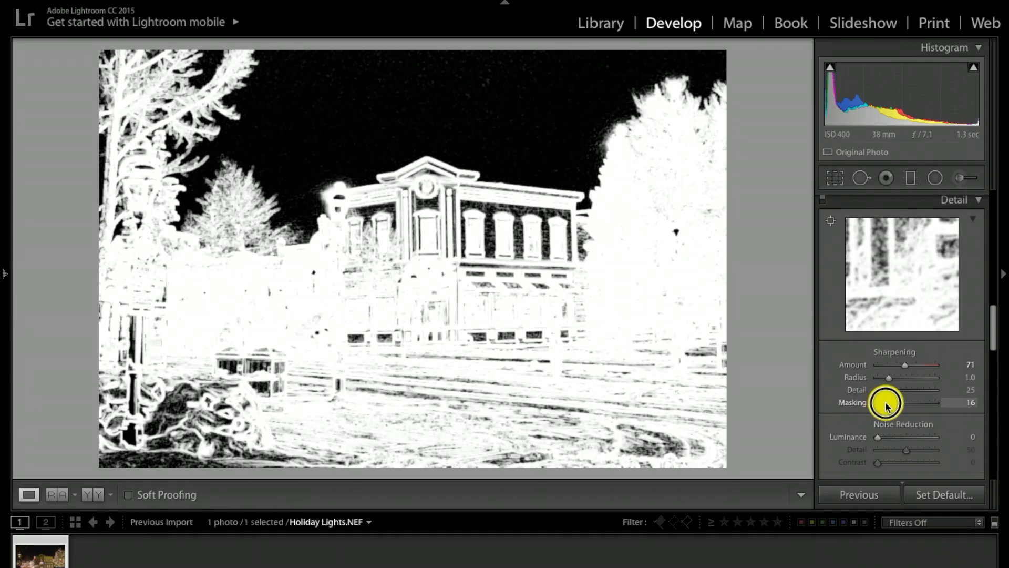
pyautogui.moveTo(885, 405); pyautogui.dragTo(891, 405)
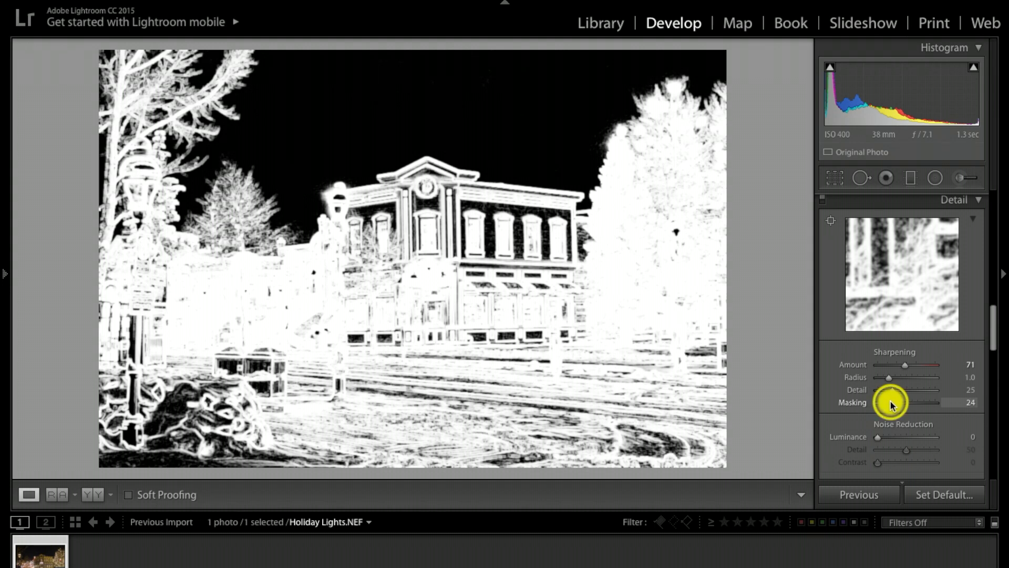
pyautogui.moveTo(892, 404); pyautogui.dragTo(892, 404)
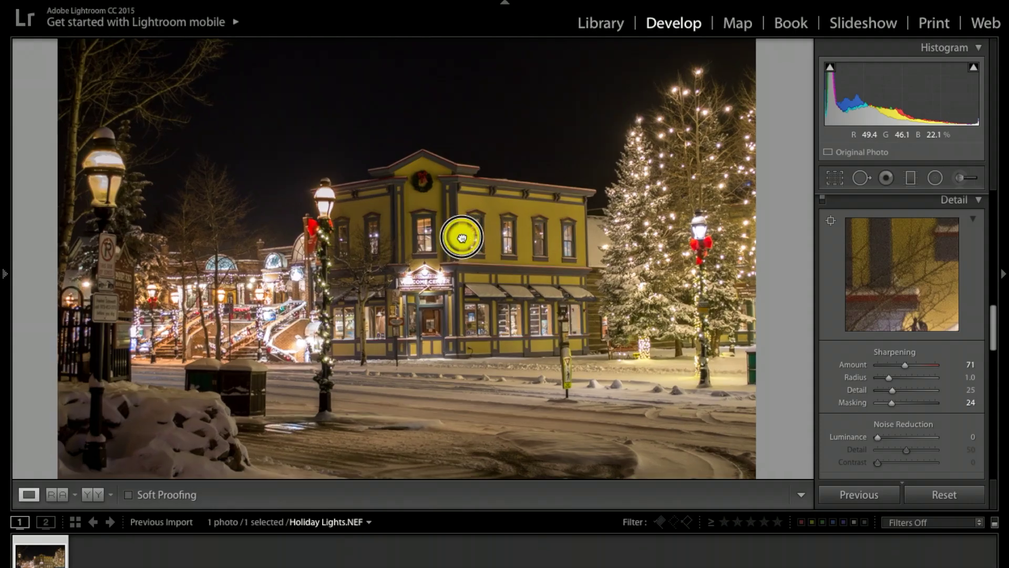
# - Inspect the yellow building's windows up close and set the Luminance noise reduction to 40, then return to the full photo
pyautogui.click(566, 249)
pyautogui.moveTo(608, 220); pyautogui.dragTo(423, 291)
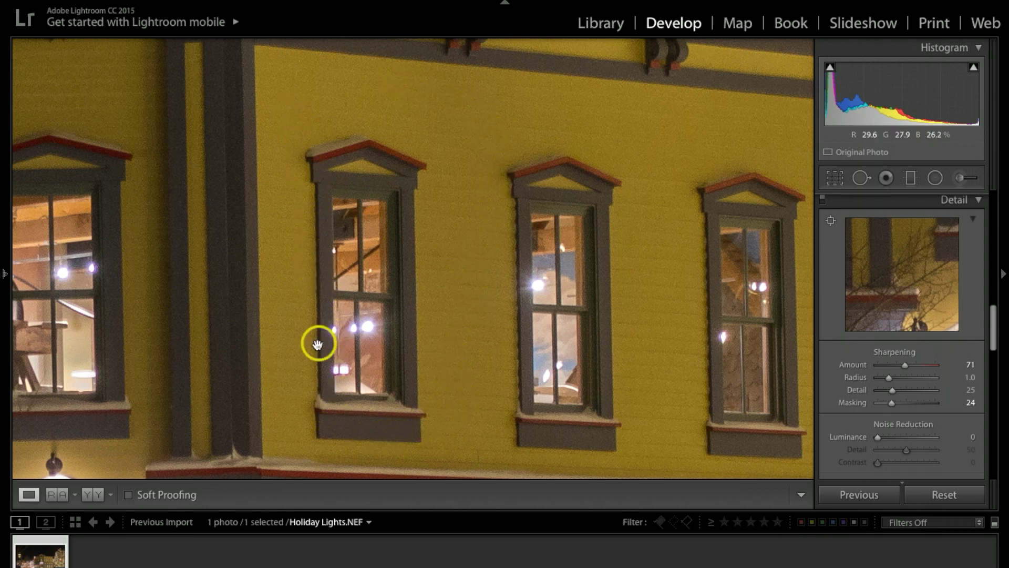
pyautogui.moveTo(469, 365); pyautogui.dragTo(471, 342)
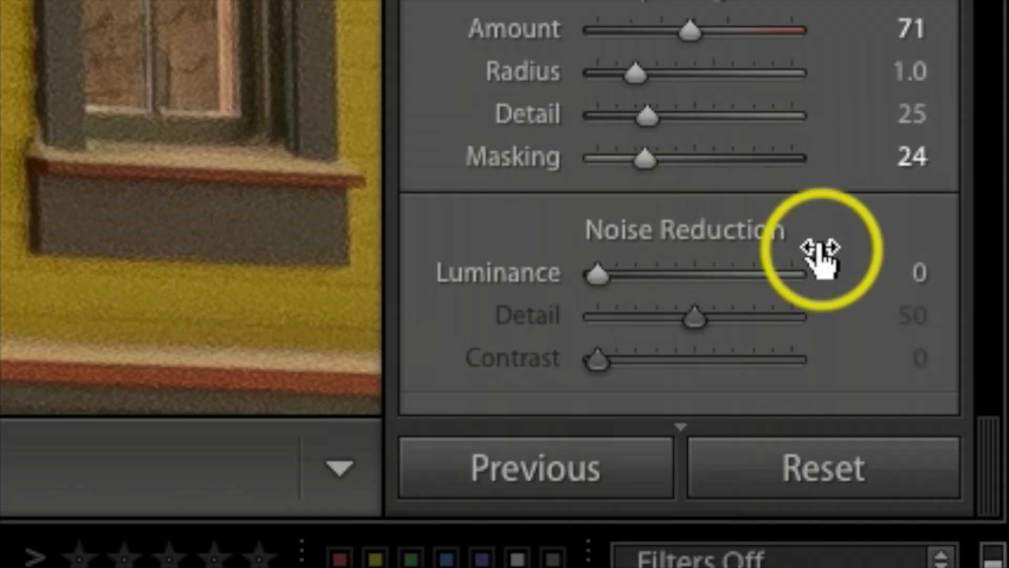
pyautogui.click(595, 275)
pyautogui.moveTo(593, 275); pyautogui.dragTo(635, 284)
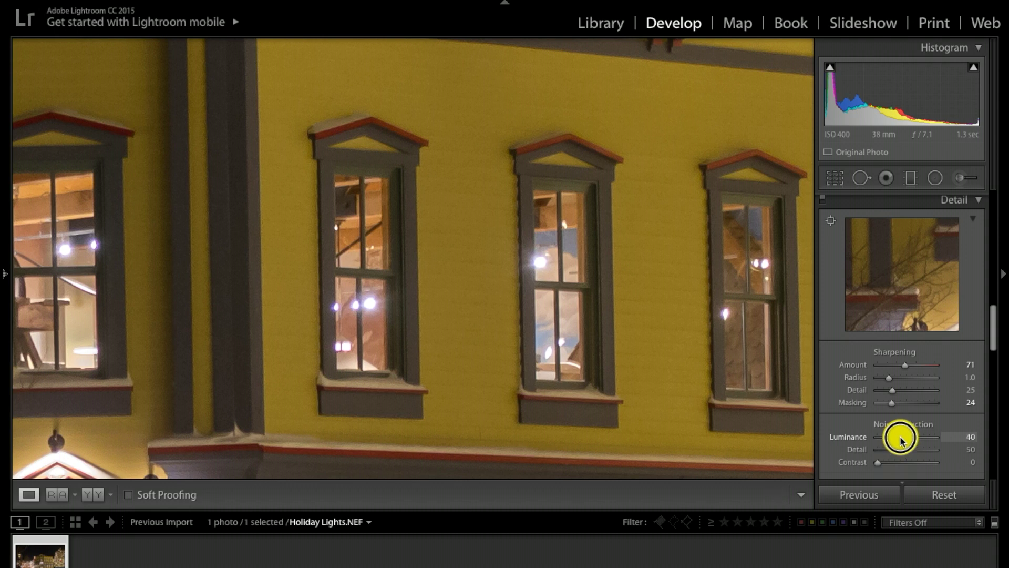
pyautogui.click(463, 275)
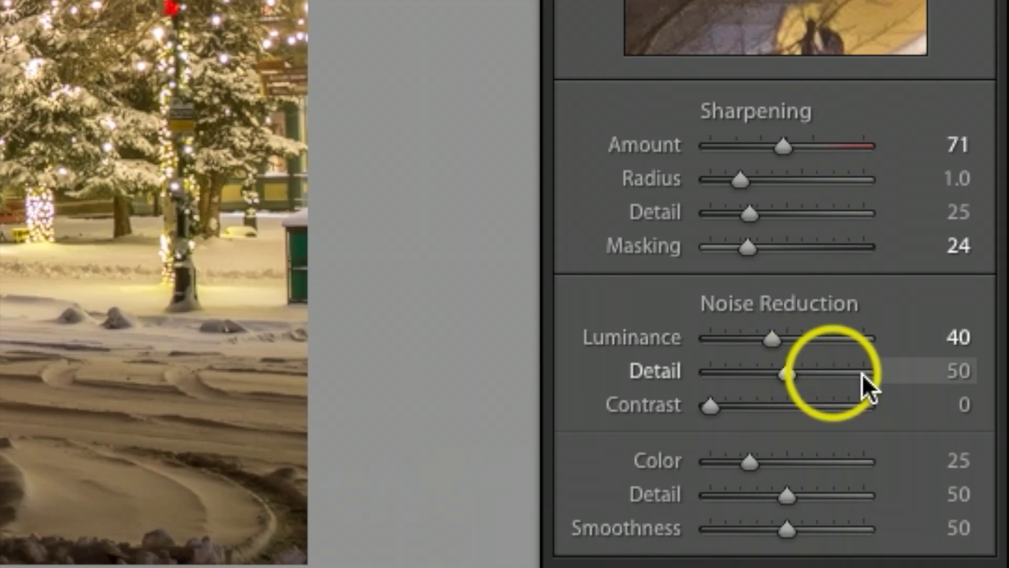
# - Enable the lens profile corrections for the photo
pyautogui.scroll(-5, 941, 454)
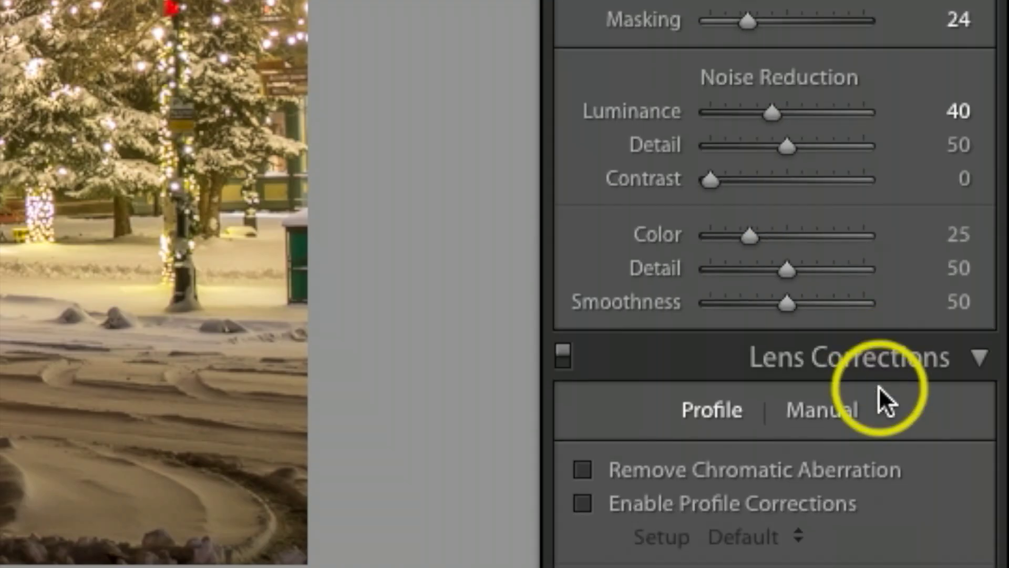
pyautogui.scroll(-5, 879, 386)
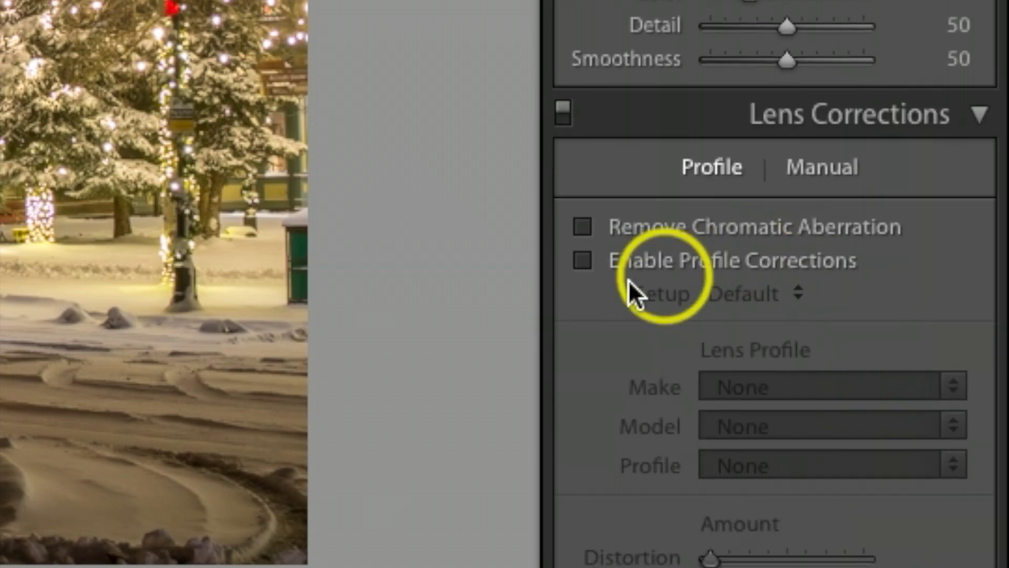
pyautogui.click(582, 262)
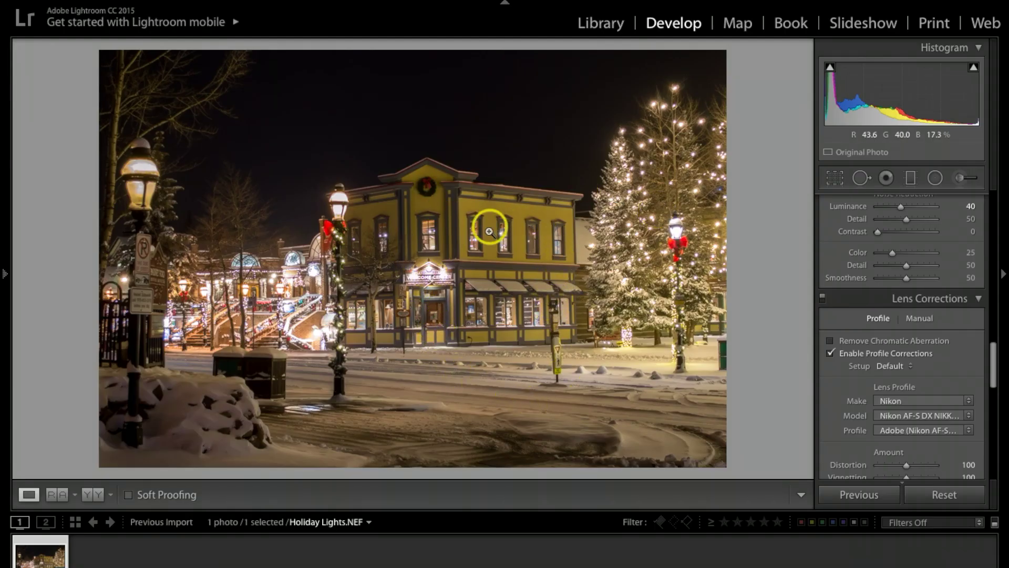
# - Apply the Auto Upright correction to straighten the photo, comparing it with Upright off before keeping Auto
pyautogui.scroll(-10, 917, 423)
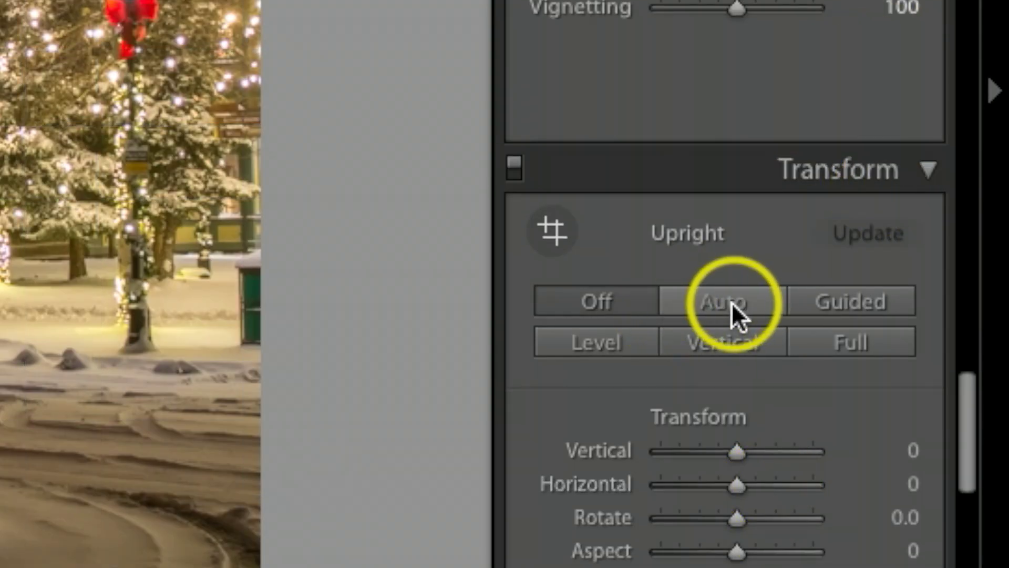
pyautogui.click(732, 303)
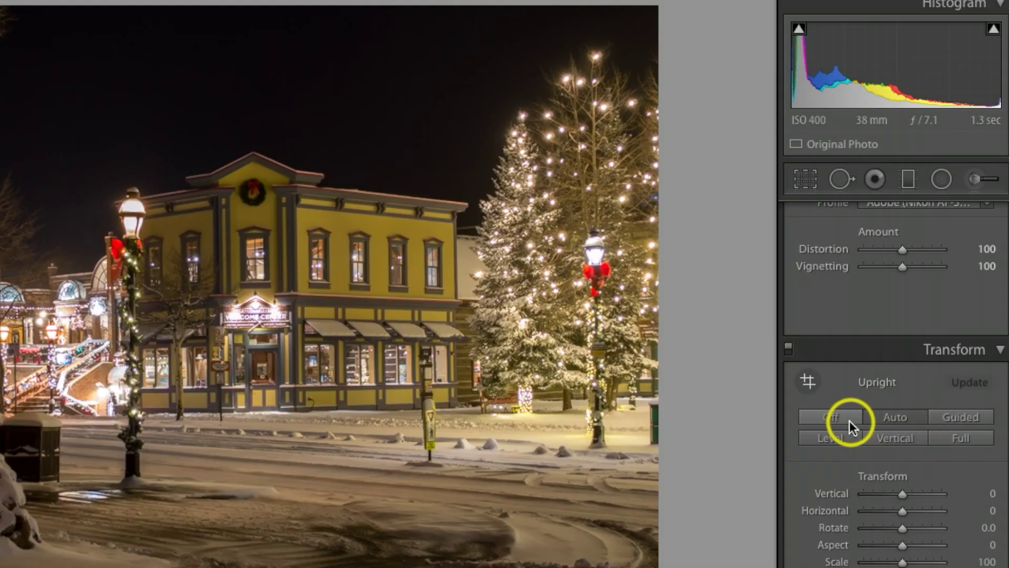
pyautogui.click(620, 301)
pyautogui.click(890, 420)
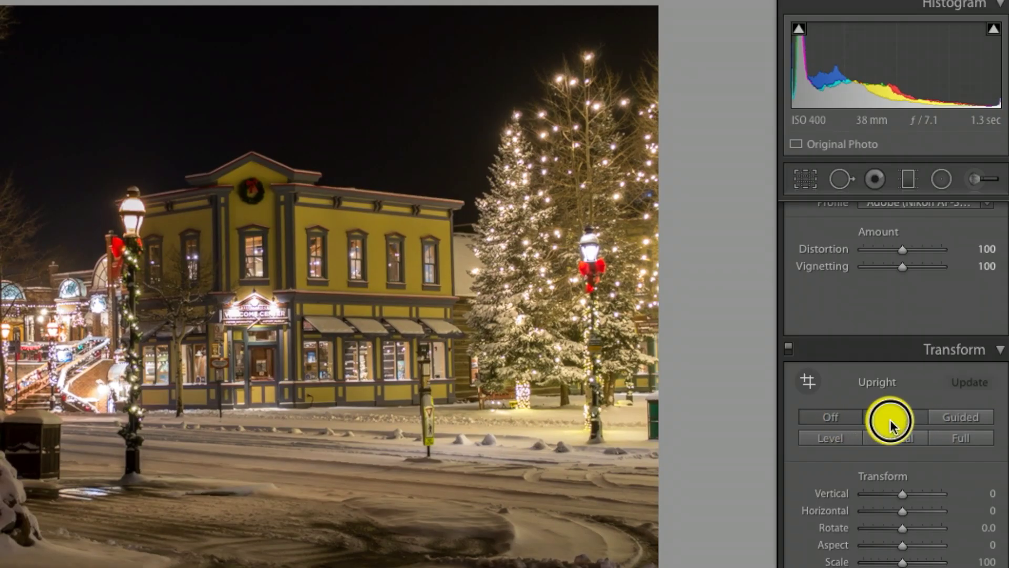
pyautogui.click(841, 421)
pyautogui.click(891, 418)
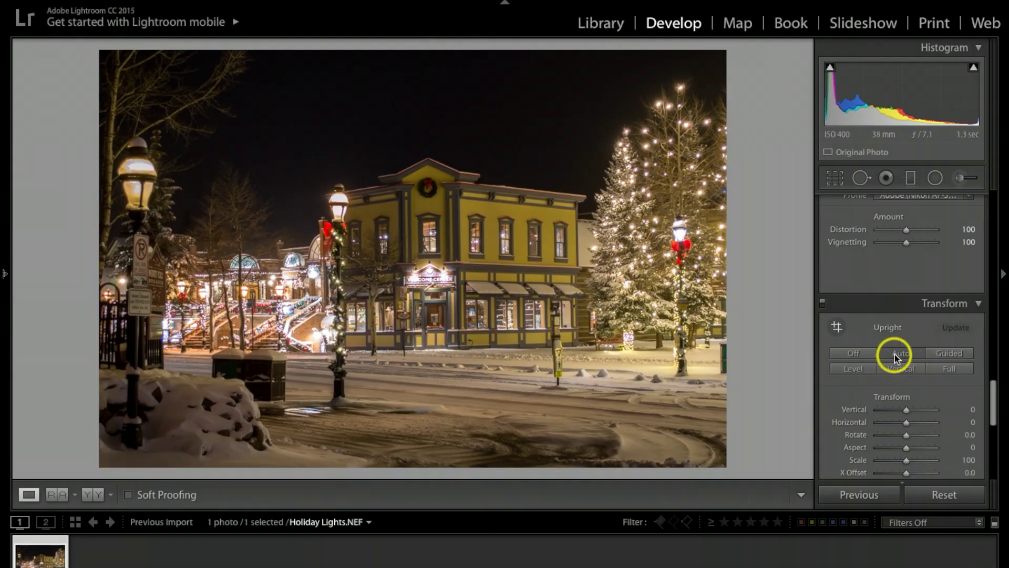
# - Set the post-crop vignetting Amount to +5 with the Highlight Priority style, after trying slightly darker and lighter edges
pyautogui.scroll(-10, 912, 359)
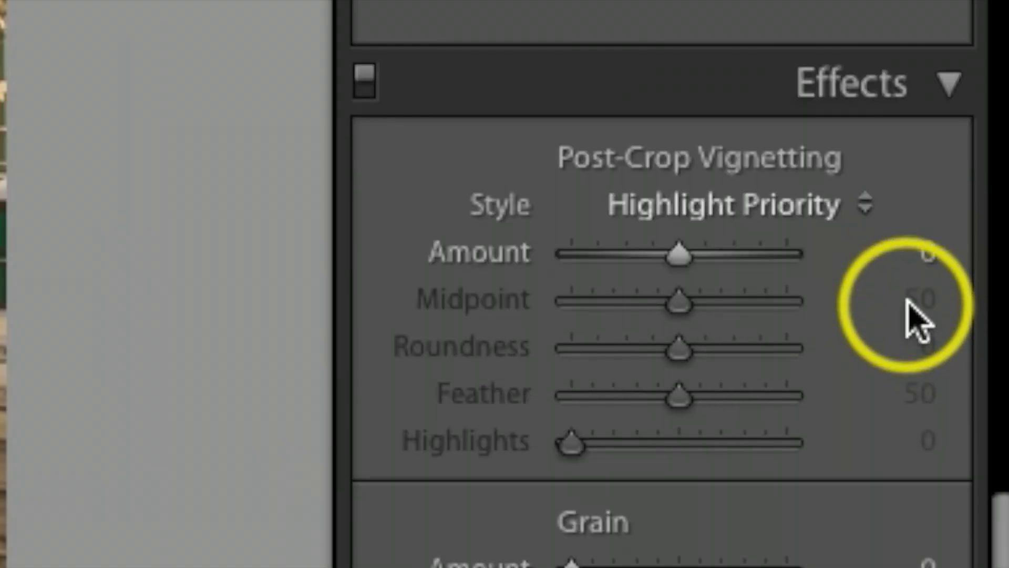
pyautogui.click(679, 252)
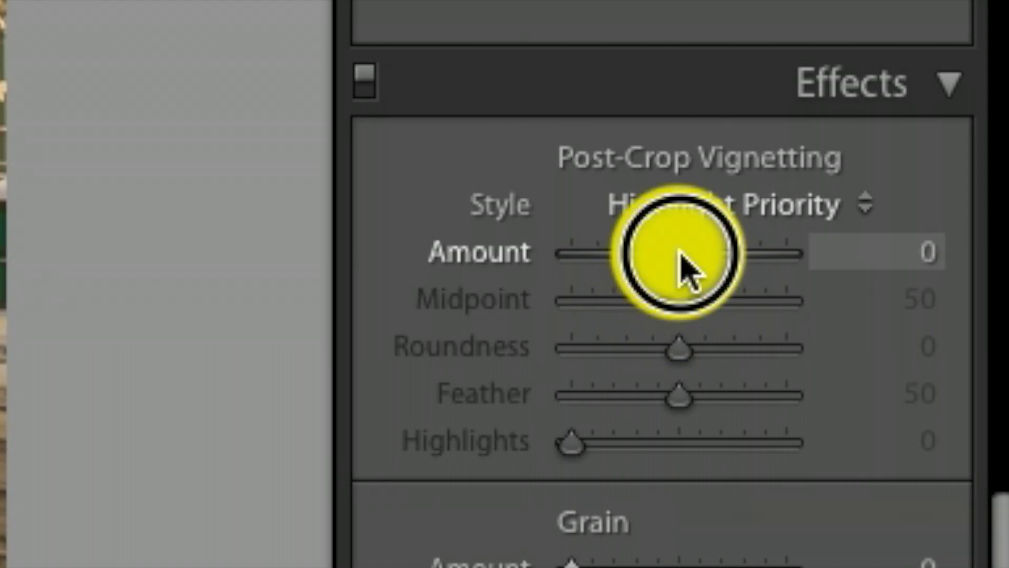
pyautogui.moveTo(679, 253); pyautogui.dragTo(680, 258)
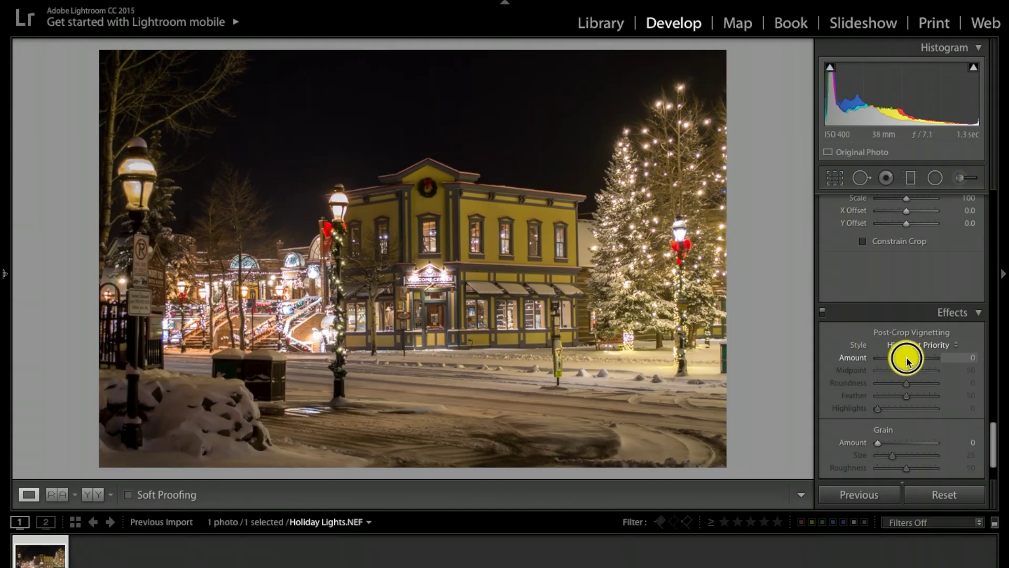
pyautogui.moveTo(908, 361)
pyautogui.mouseDown()
pyautogui.moveTo(935, 360)
pyautogui.moveTo(906, 359)
pyautogui.mouseUp()
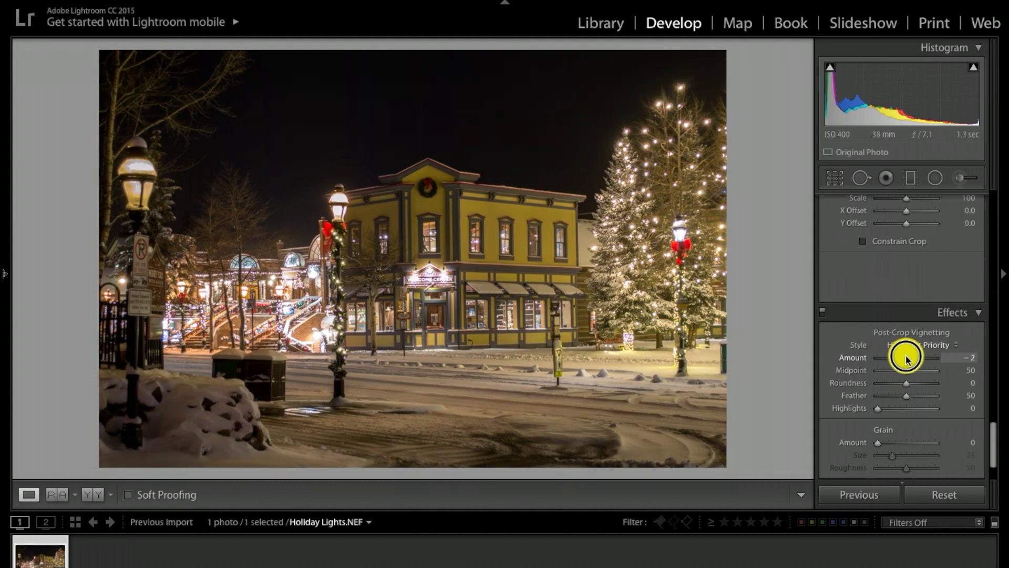
pyautogui.moveTo(906, 360); pyautogui.dragTo(909, 360)
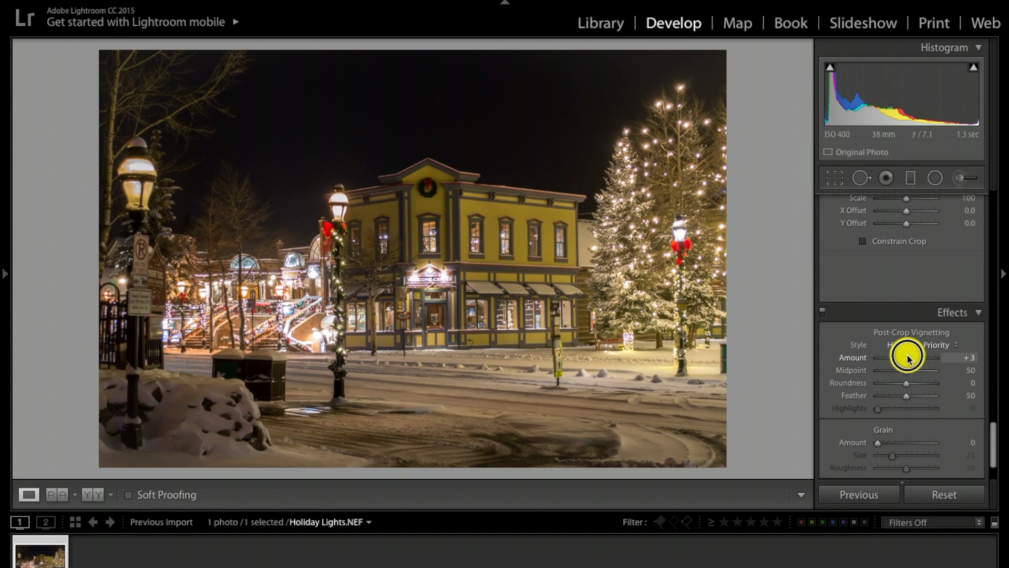
pyautogui.moveTo(909, 359); pyautogui.dragTo(912, 359)
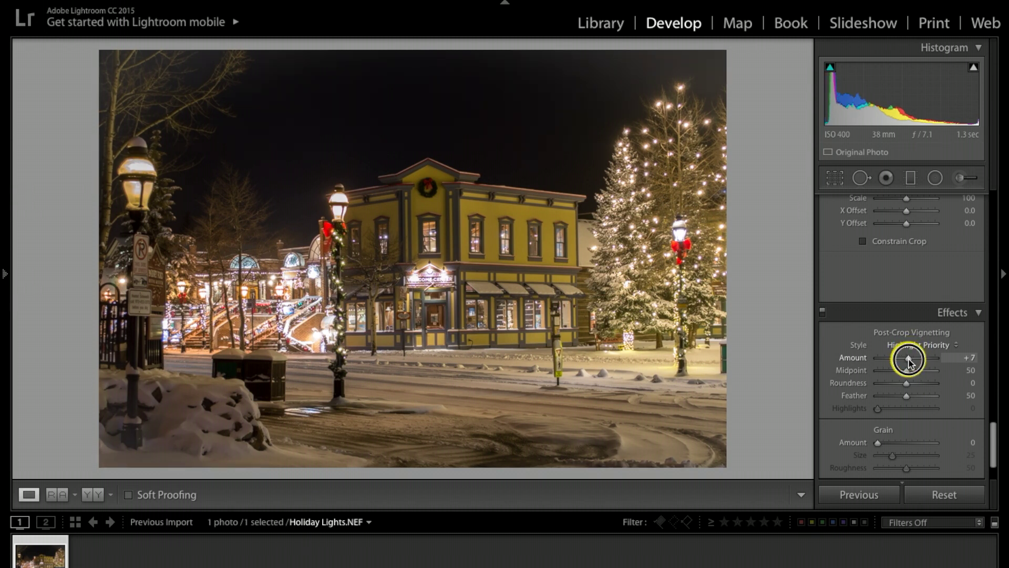
pyautogui.moveTo(911, 363); pyautogui.dragTo(909, 362)
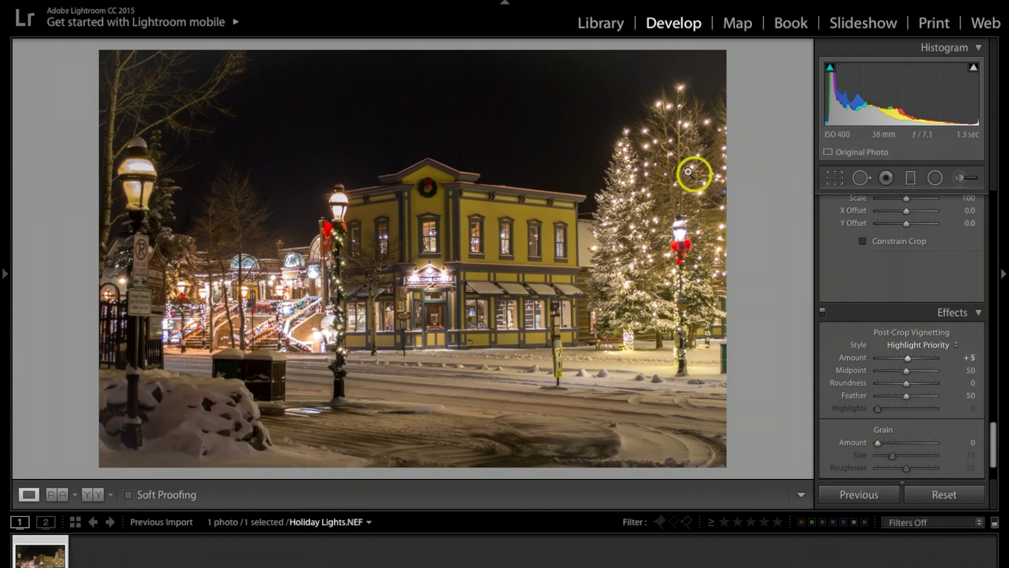
# - Set the Dehaze Amount to +5 in the effects settings
pyautogui.scroll(-2, 929, 386)
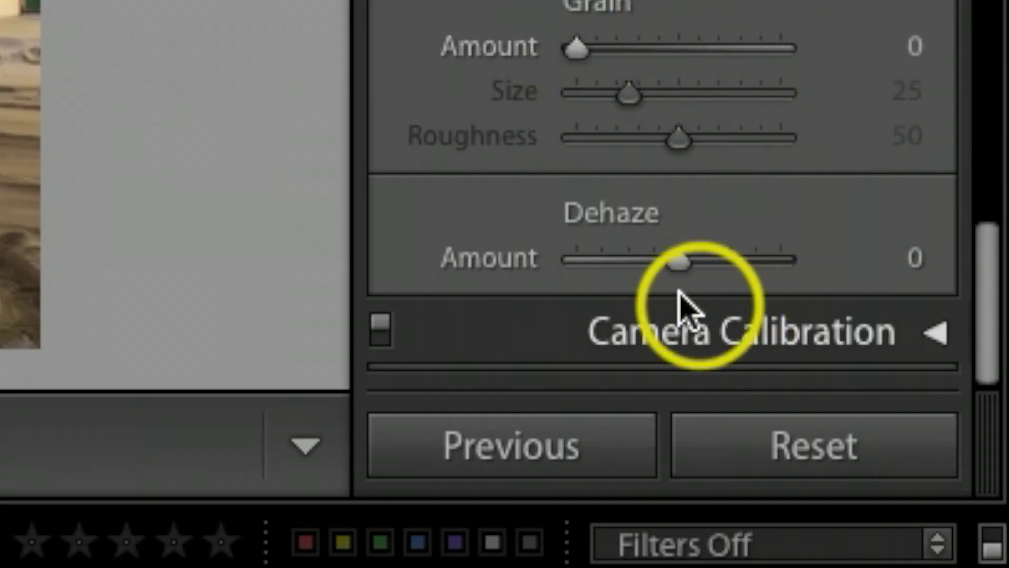
pyautogui.moveTo(694, 280); pyautogui.dragTo(697, 273)
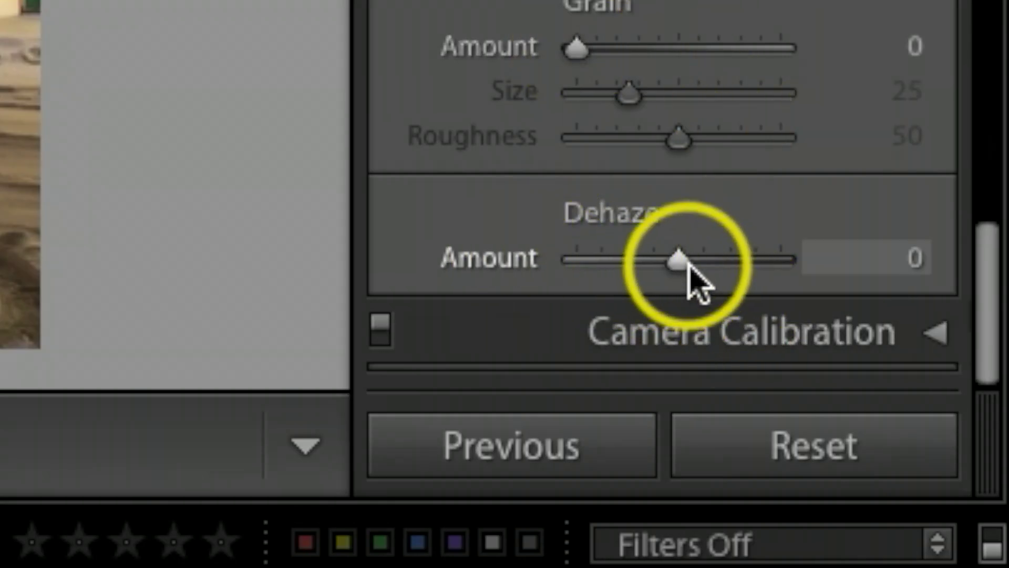
pyautogui.moveTo(910, 445); pyautogui.dragTo(910, 446)
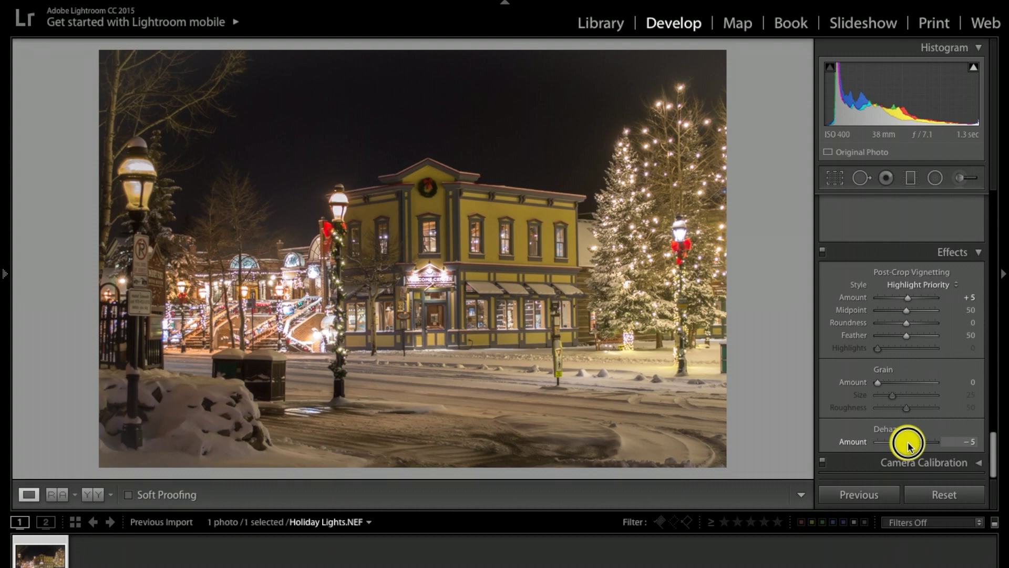
pyautogui.moveTo(910, 445); pyautogui.dragTo(912, 445)
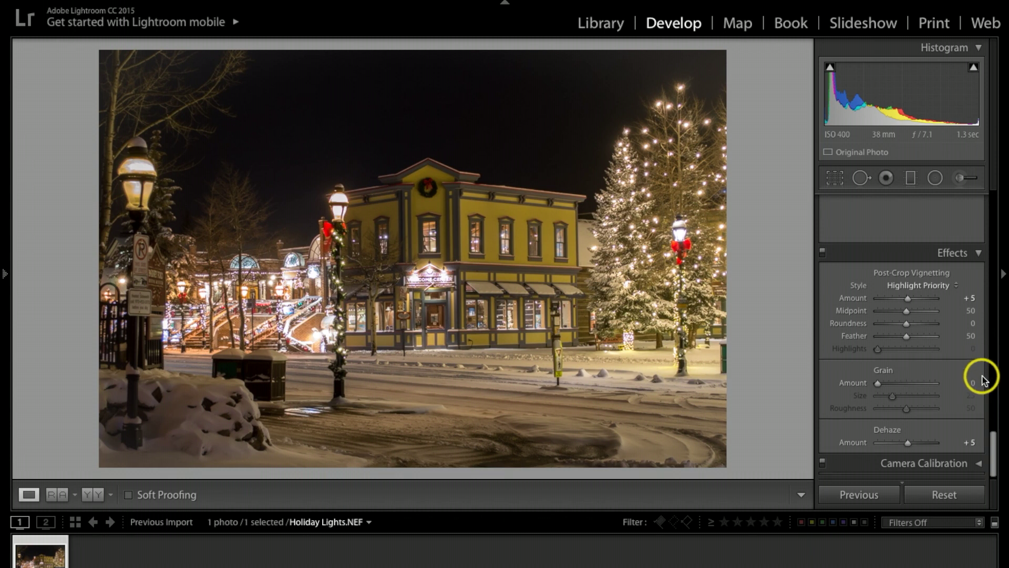
# - Activate the Adjustment Brush for a new mask and reset all its effect settings
pyautogui.scroll(10, 978, 371)
pyautogui.scroll(15, 984, 379)
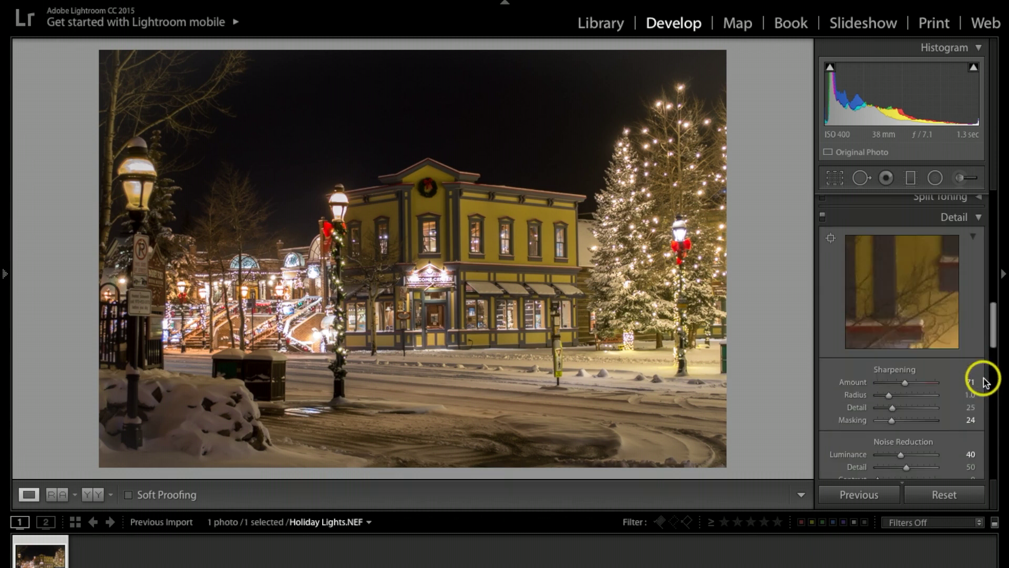
pyautogui.scroll(3, 984, 378)
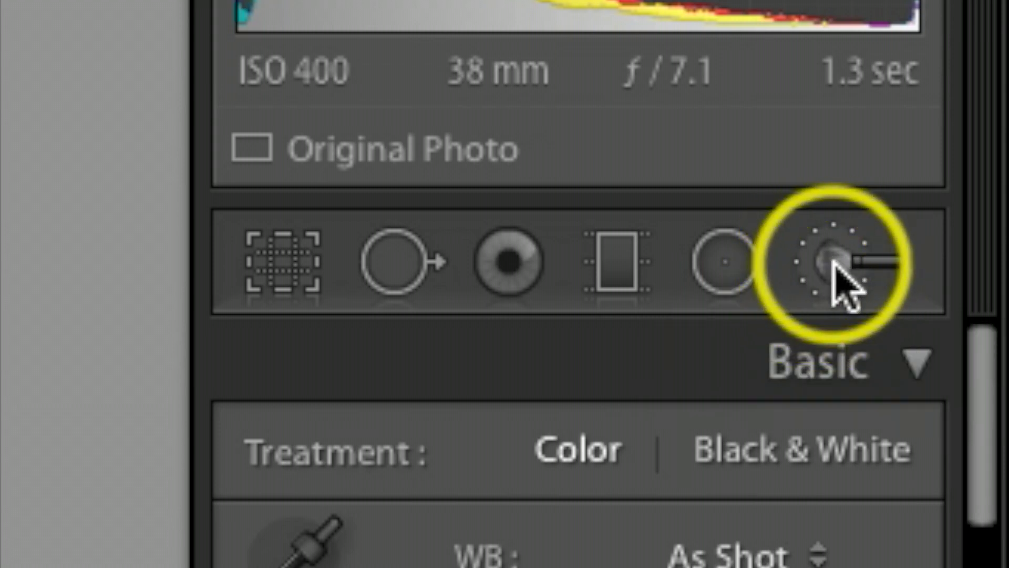
pyautogui.click(837, 264)
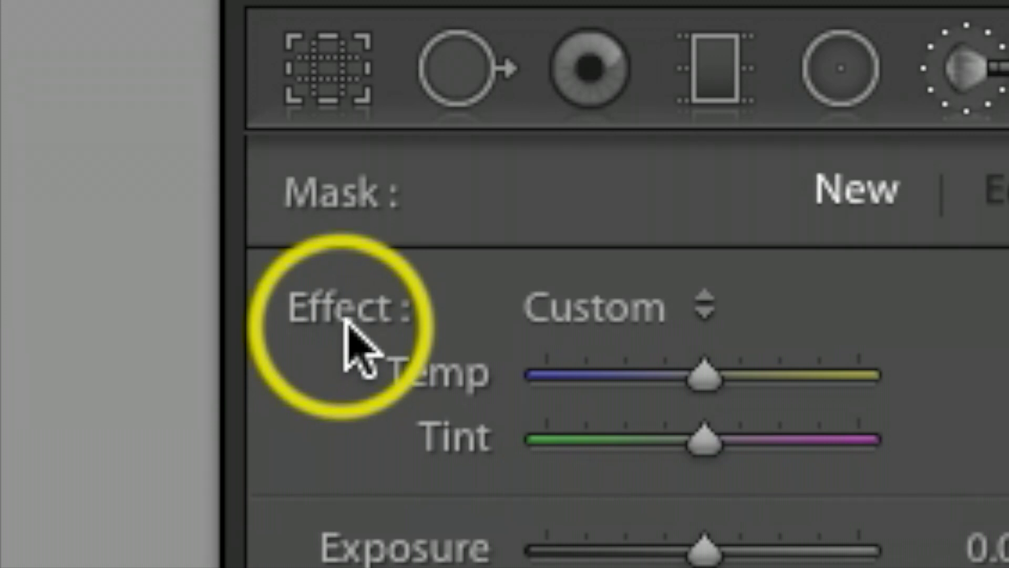
pyautogui.press('alt')
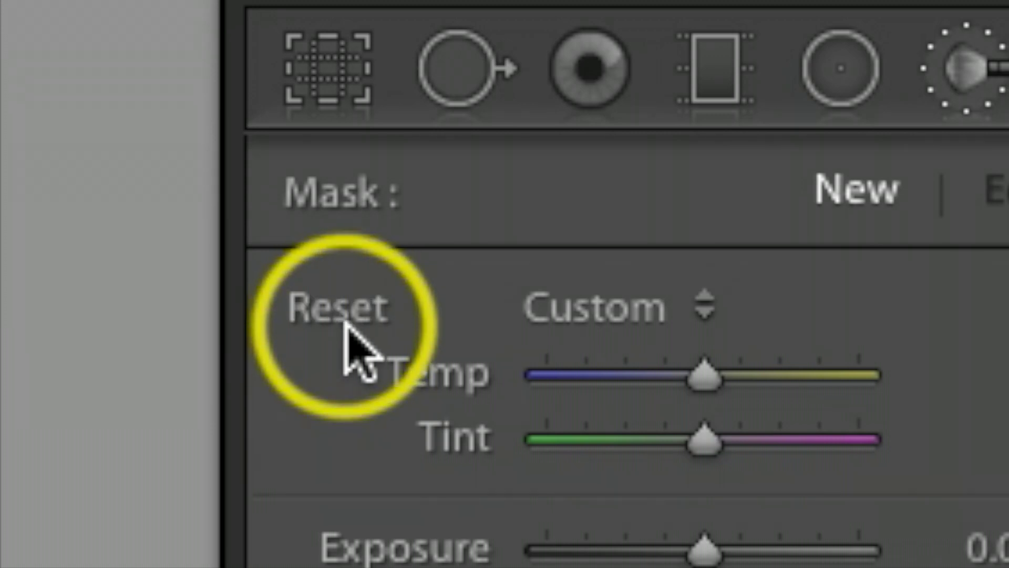
pyautogui.press('alt')
pyautogui.press('alt')
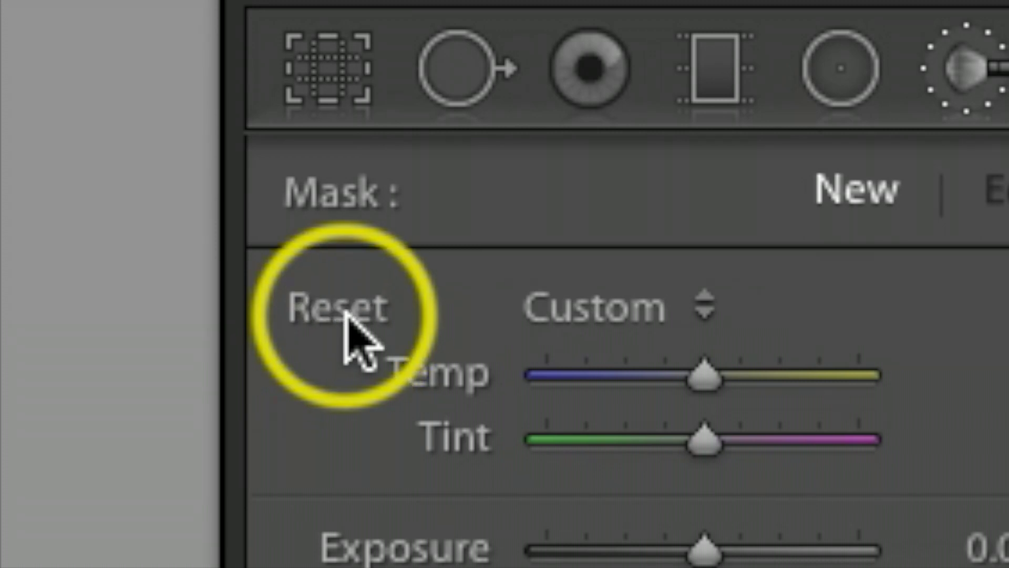
pyautogui.keyDown('alt'); pyautogui.click(347, 315); pyautogui.keyUp('alt')
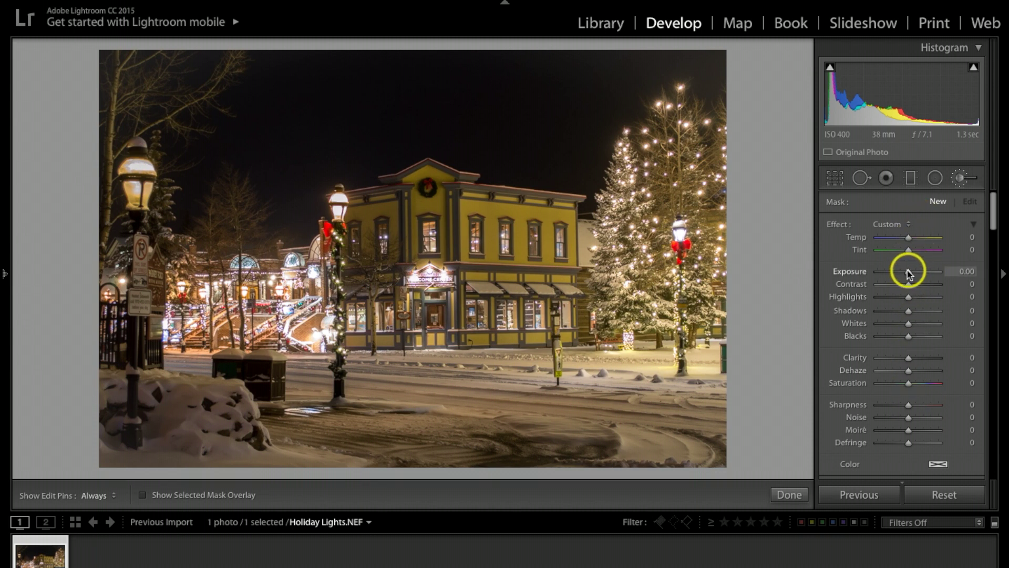
# - Brighten the yellow building by brushing over its facade and its upper and lower windows with Exposure at 0.41
pyautogui.moveTo(907, 272); pyautogui.dragTo(910, 272)
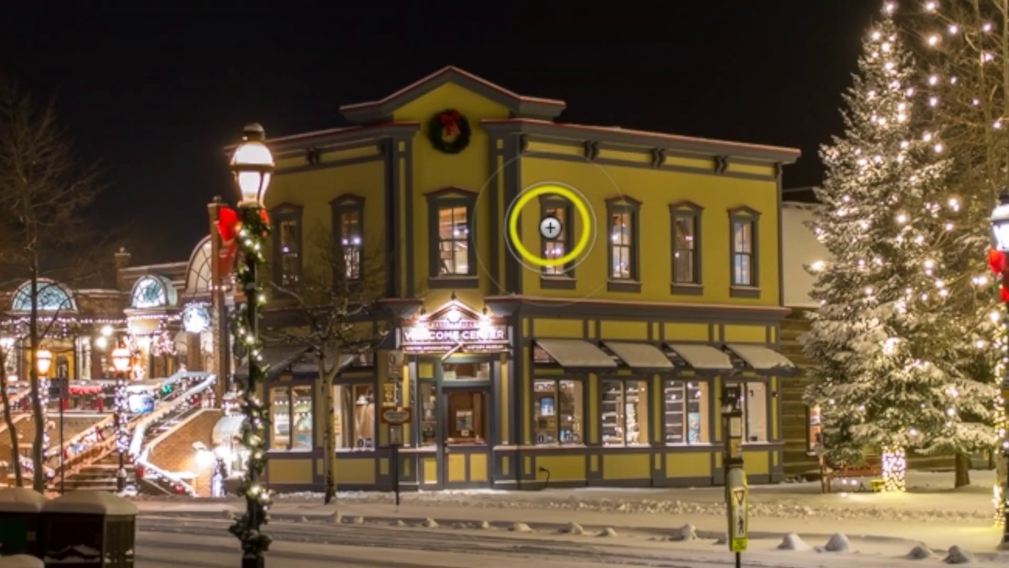
pyautogui.scroll(-5, 550, 227)
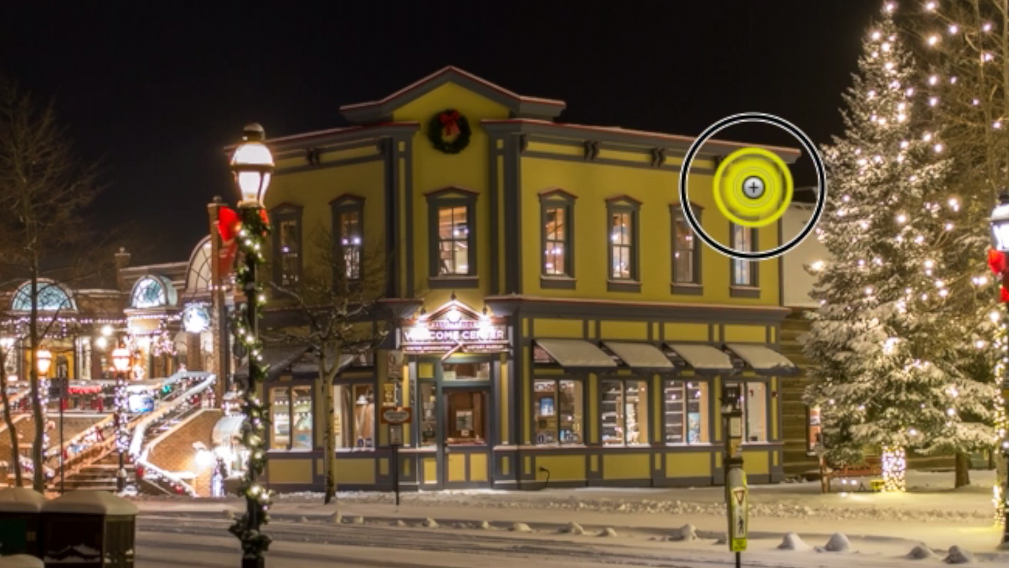
pyautogui.moveTo(356, 285)
pyautogui.mouseDown()
pyautogui.moveTo(356, 164)
pyautogui.moveTo(344, 281)
pyautogui.moveTo(340, 192)
pyautogui.moveTo(293, 279)
pyautogui.moveTo(295, 180)
pyautogui.moveTo(294, 253)
pyautogui.mouseUp()
pyautogui.moveTo(472, 124)
pyautogui.mouseDown()
pyautogui.moveTo(443, 171)
pyautogui.moveTo(460, 116)
pyautogui.moveTo(443, 156)
pyautogui.moveTo(446, 123)
pyautogui.moveTo(457, 307)
pyautogui.moveTo(450, 149)
pyautogui.moveTo(444, 220)
pyautogui.mouseUp()
pyautogui.moveTo(552, 385)
pyautogui.mouseDown()
pyautogui.moveTo(559, 446)
pyautogui.moveTo(567, 395)
pyautogui.moveTo(575, 407)
pyautogui.mouseUp()
pyautogui.moveTo(625, 362)
pyautogui.mouseDown()
pyautogui.moveTo(620, 349)
pyautogui.moveTo(633, 412)
pyautogui.mouseUp()
pyautogui.moveTo(705, 349)
pyautogui.mouseDown()
pyautogui.moveTo(704, 461)
pyautogui.moveTo(709, 357)
pyautogui.moveTo(704, 387)
pyautogui.mouseUp()
pyautogui.moveTo(770, 389)
pyautogui.mouseDown()
pyautogui.moveTo(757, 350)
pyautogui.moveTo(753, 426)
pyautogui.moveTo(756, 336)
pyautogui.moveTo(757, 394)
pyautogui.mouseUp()
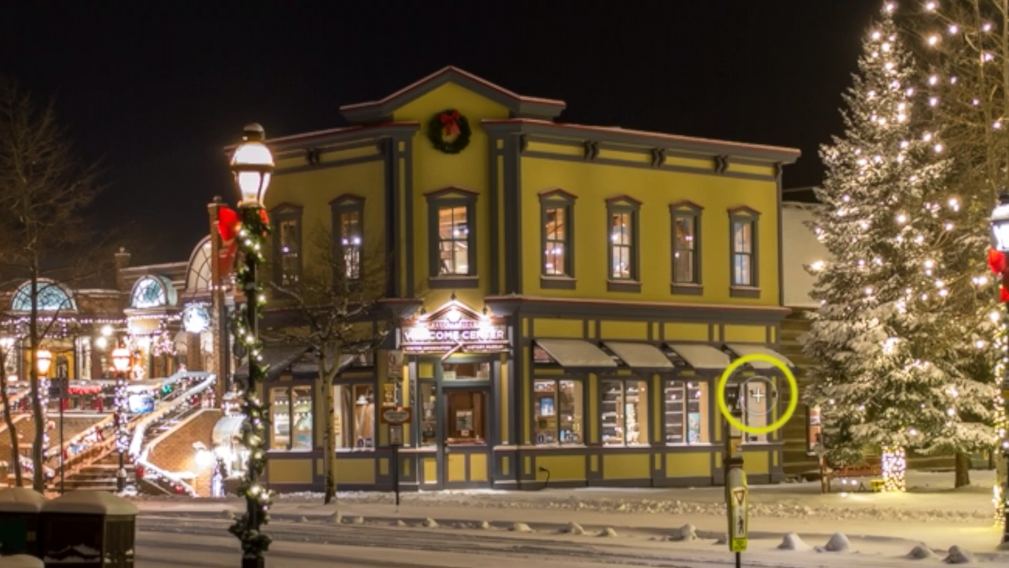
pyautogui.moveTo(354, 361)
pyautogui.mouseDown()
pyautogui.moveTo(355, 451)
pyautogui.moveTo(342, 406)
pyautogui.moveTo(307, 415)
pyautogui.mouseUp()
pyautogui.moveTo(307, 356)
pyautogui.mouseDown()
pyautogui.moveTo(303, 433)
pyautogui.moveTo(293, 420)
pyautogui.moveTo(291, 368)
pyautogui.moveTo(288, 444)
pyautogui.moveTo(285, 372)
pyautogui.moveTo(285, 459)
pyautogui.moveTo(288, 335)
pyautogui.moveTo(284, 414)
pyautogui.moveTo(285, 404)
pyautogui.moveTo(345, 473)
pyautogui.mouseUp()
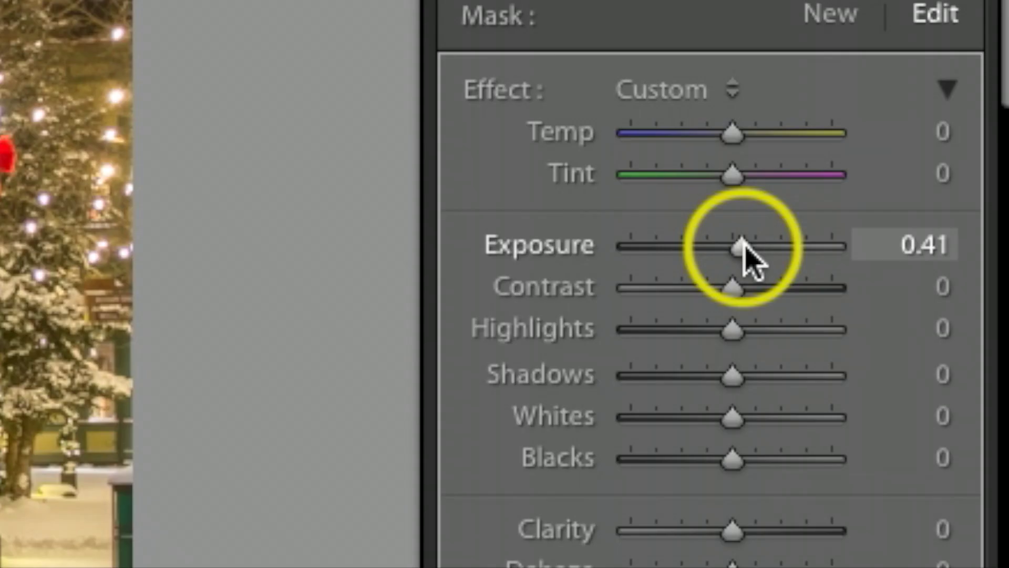
pyautogui.click(743, 242)
pyautogui.moveTo(744, 243); pyautogui.dragTo(750, 244)
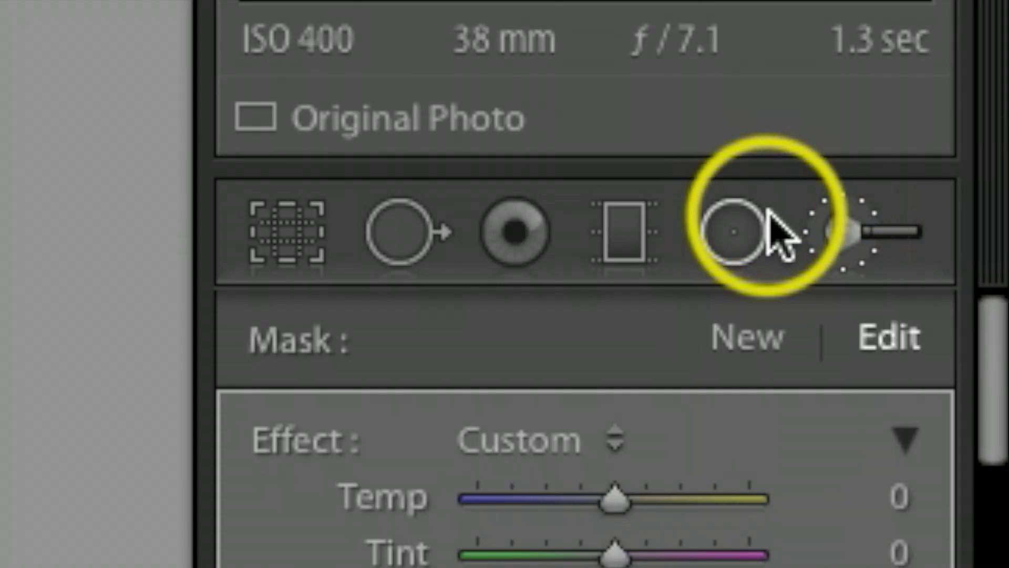
# - Activate the Radial Filter for a new mask and reset all its effect settings
pyautogui.click(734, 231)
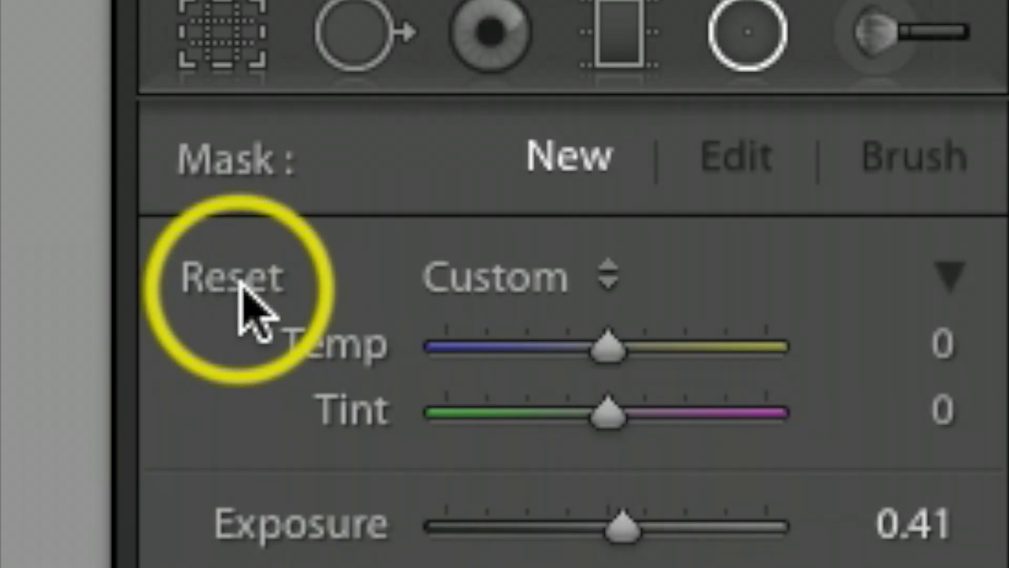
pyautogui.keyDown('alt'); pyautogui.click(836, 226); pyautogui.keyUp('alt')
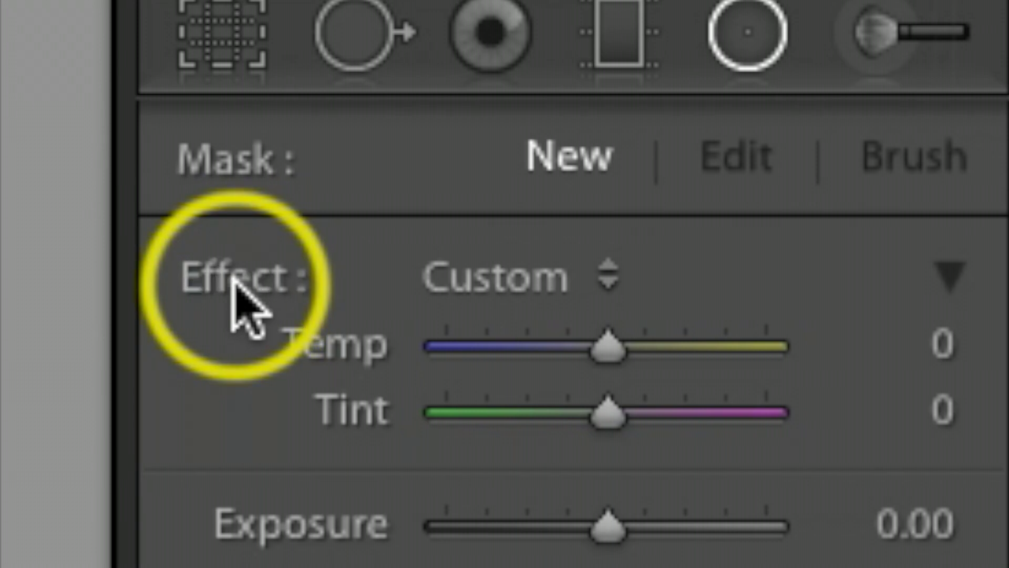